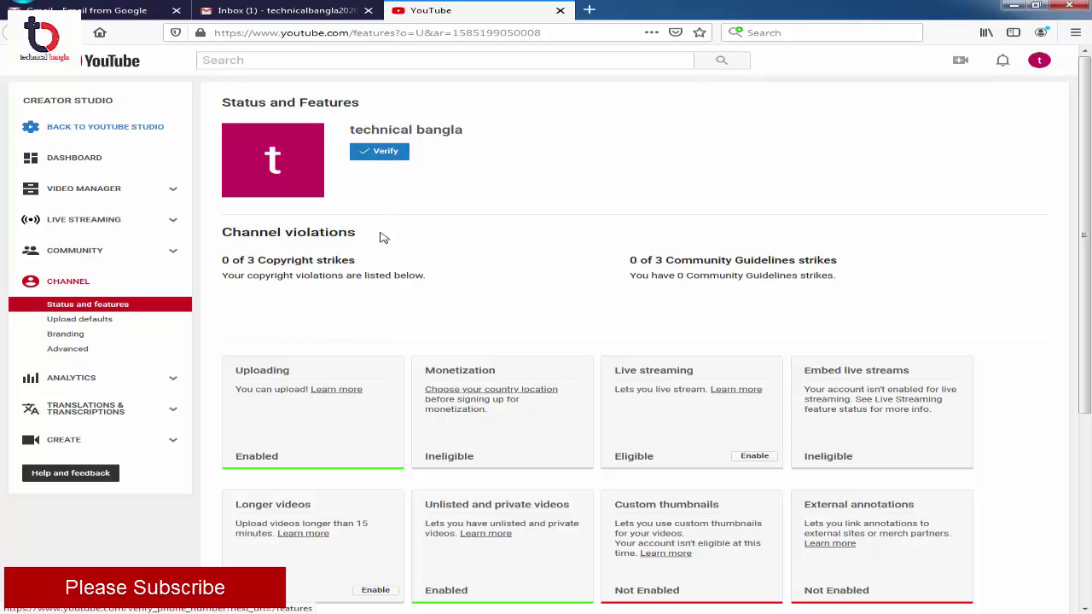
# Request a text-message verification code for the account's Bangladesh phone number.
pyautogui.click(384, 158)
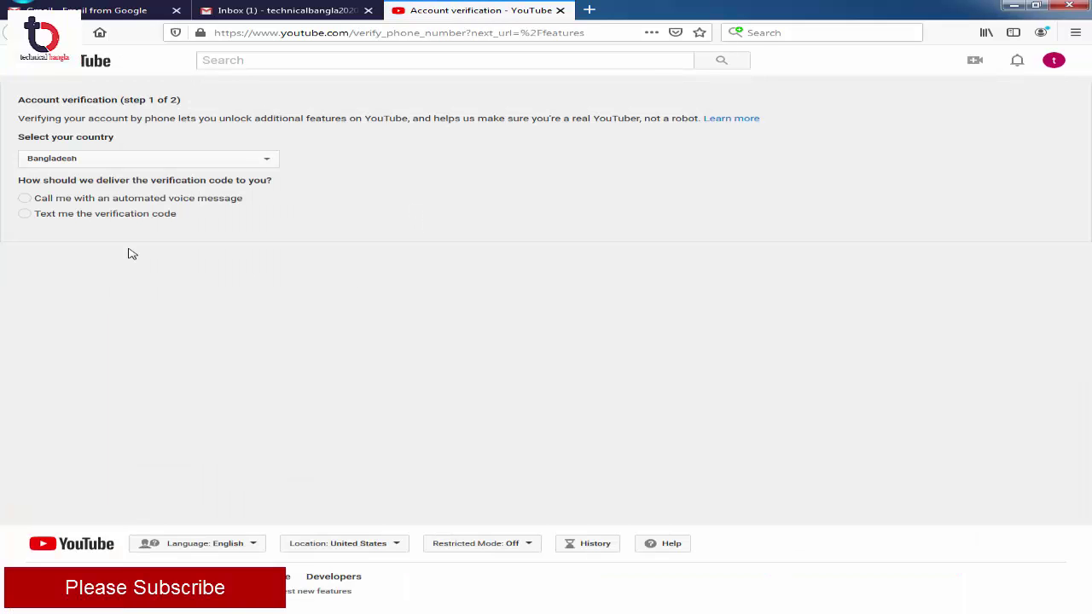
pyautogui.click(118, 163)
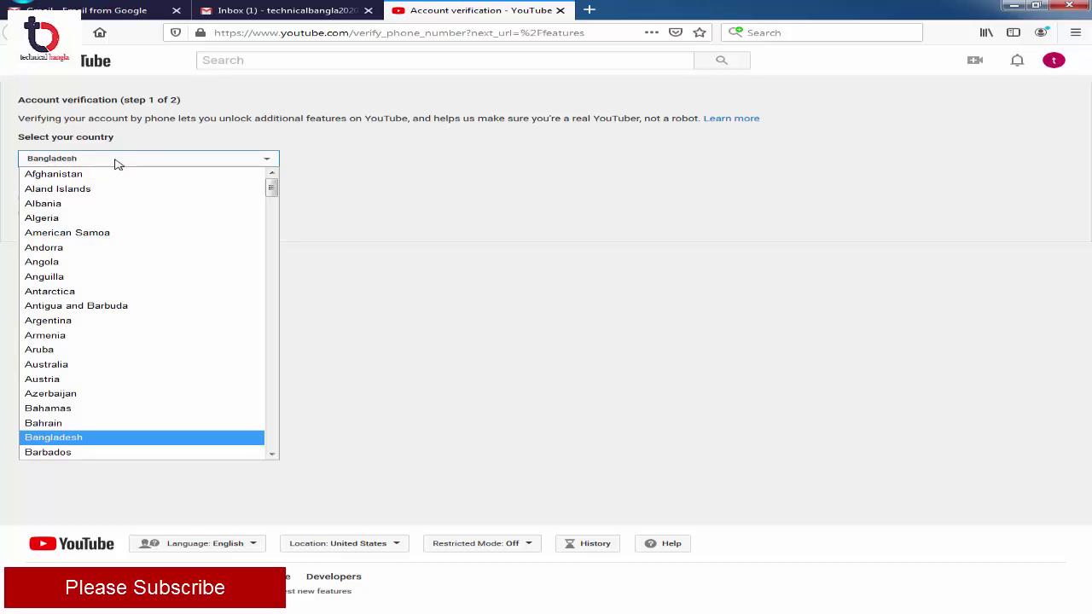
pyautogui.click(546, 251)
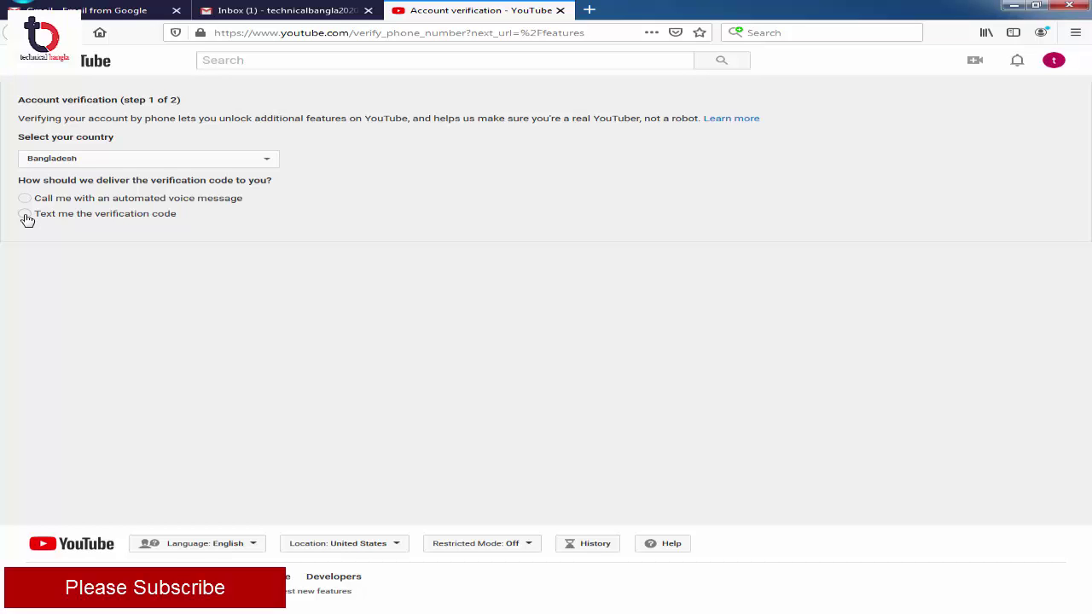
pyautogui.click(25, 214)
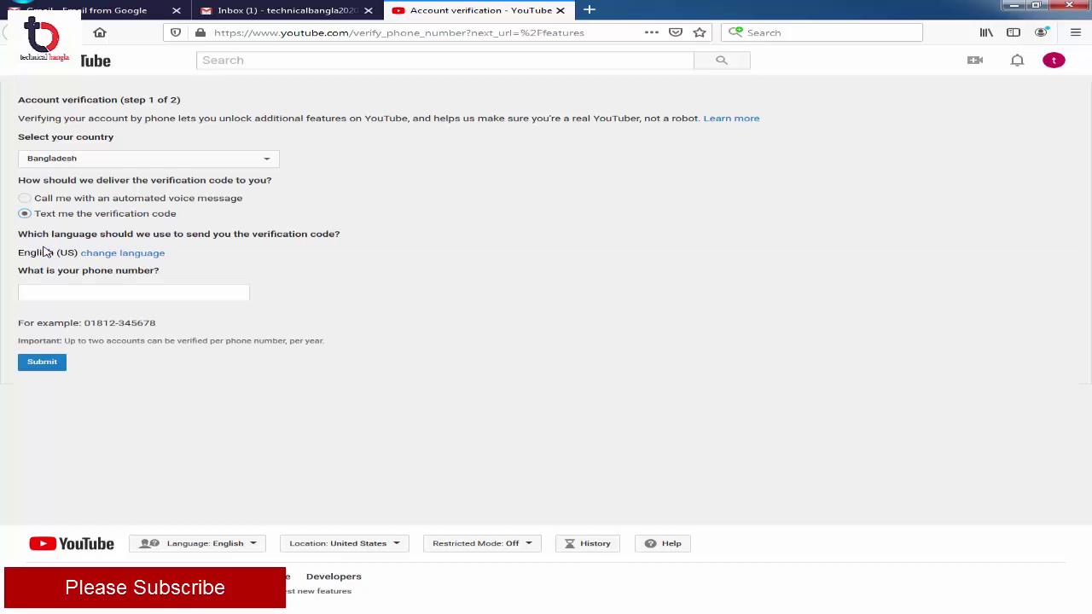
pyautogui.click(102, 293)
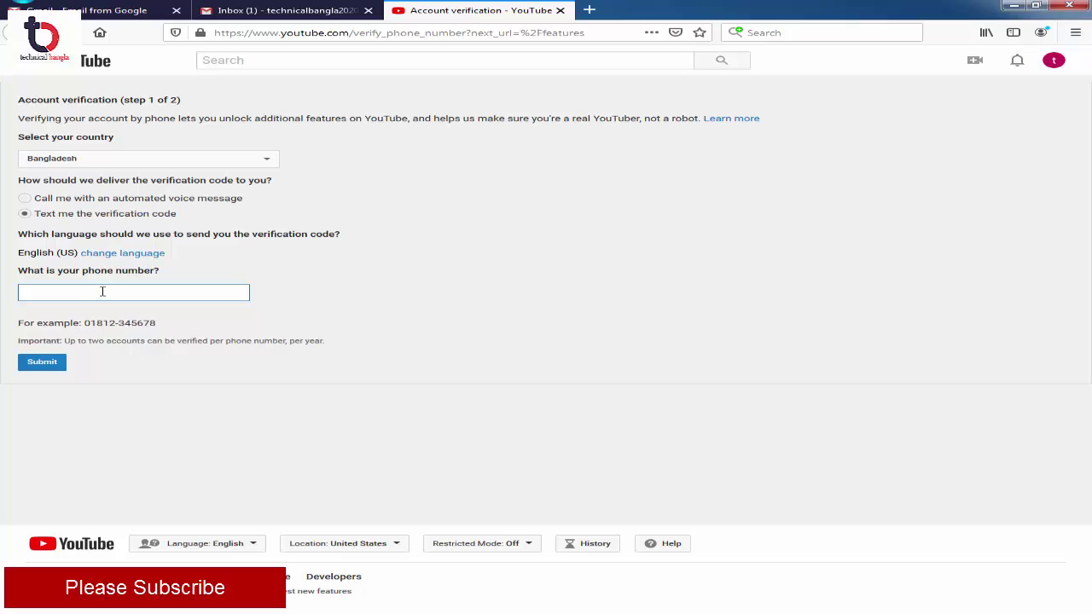
pyautogui.hotkey('ctrl', 'v')
pyautogui.click(45, 364)
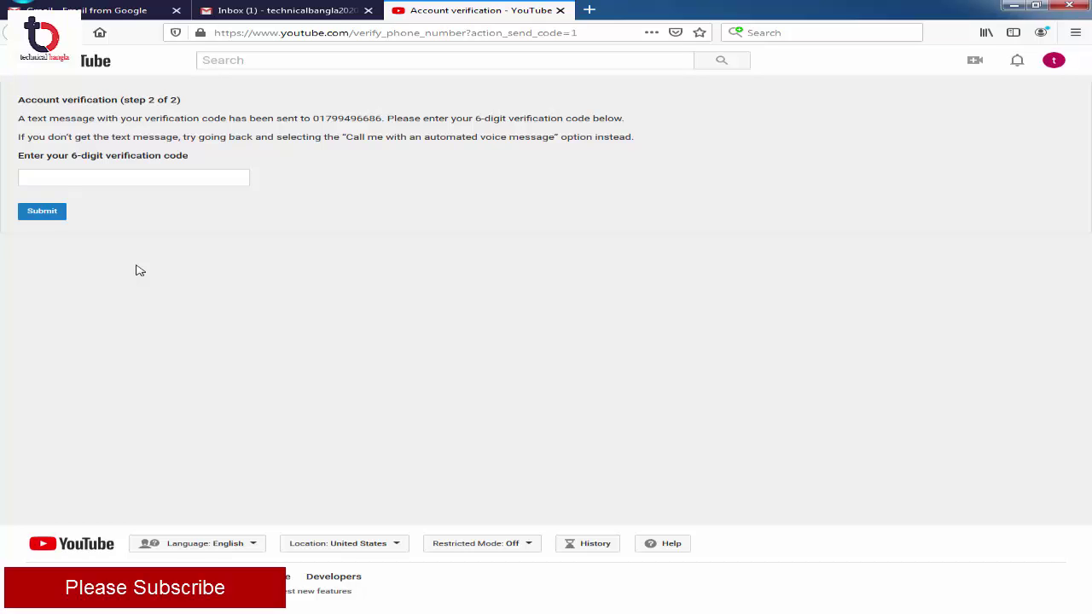
# Submit the six-digit texted verification code and continue to the verified Status and Features page.
pyautogui.click(108, 179)
pyautogui.click(46, 215)
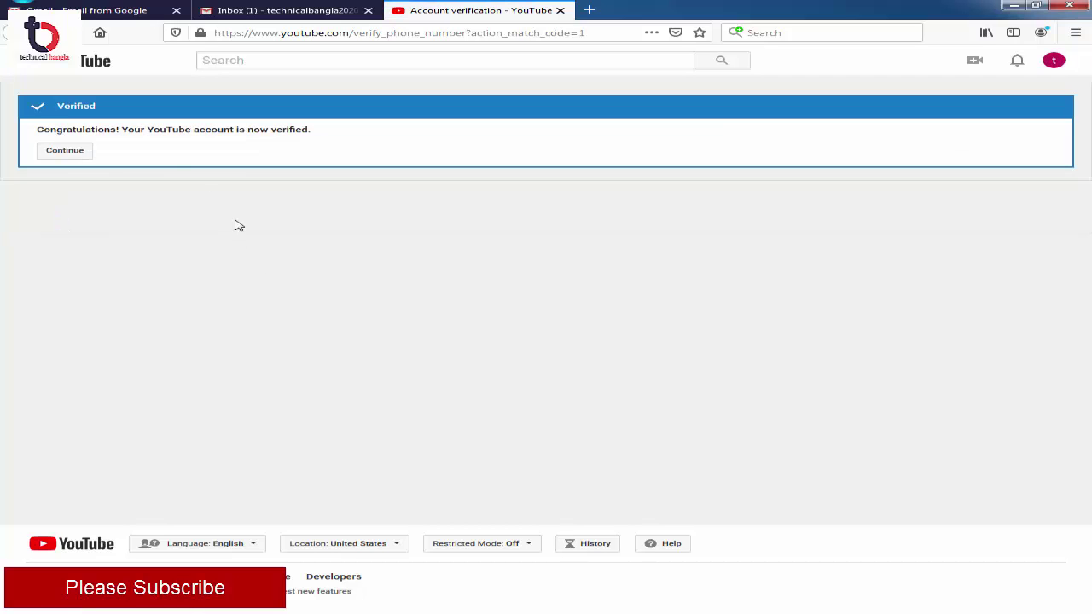
pyautogui.click(75, 156)
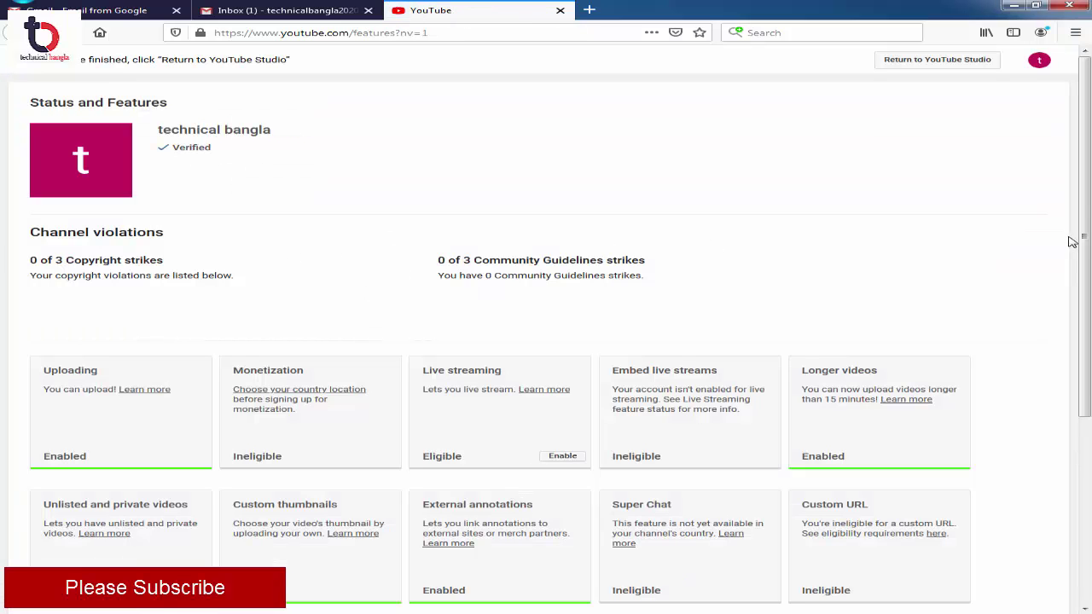
# Scroll through the feature list, then return to the technical bangla Channel dashboard in YouTube Studio.
pyautogui.moveTo(1087, 209); pyautogui.dragTo(1088, 307)
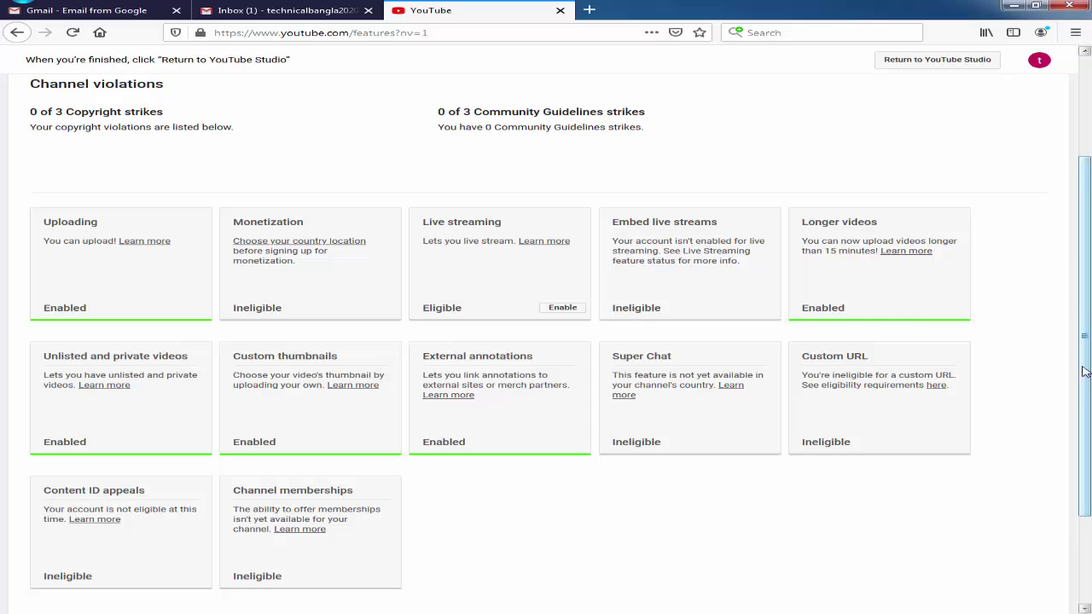
pyautogui.scroll(3, 1088, 367)
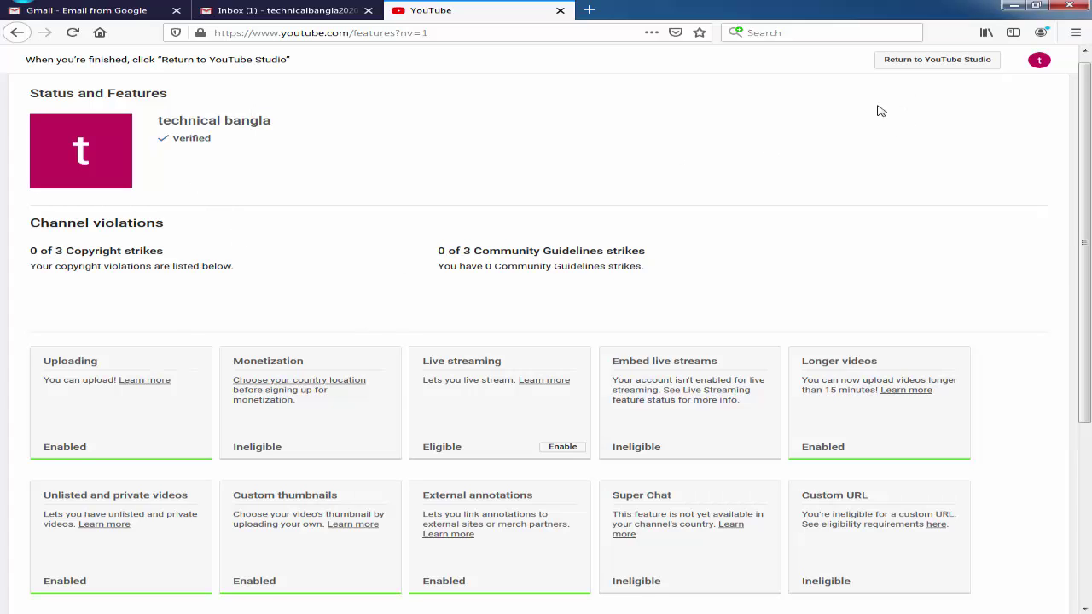
pyautogui.click(931, 67)
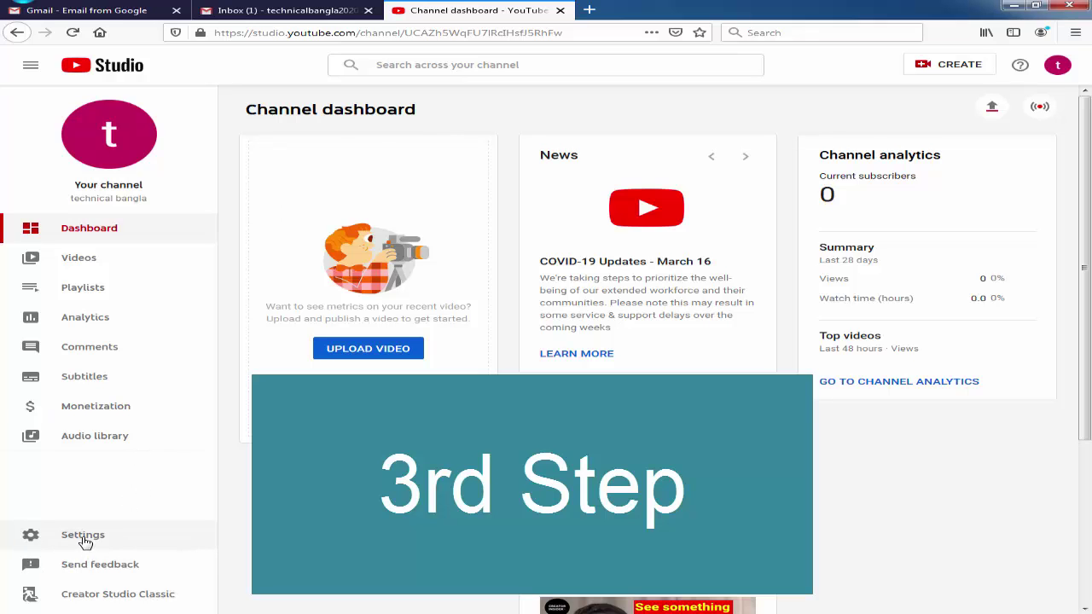
# Open Settings > Channel basic info, focus the Keywords box, and bring the Notepad keyword list forward.
pyautogui.click(81, 536)
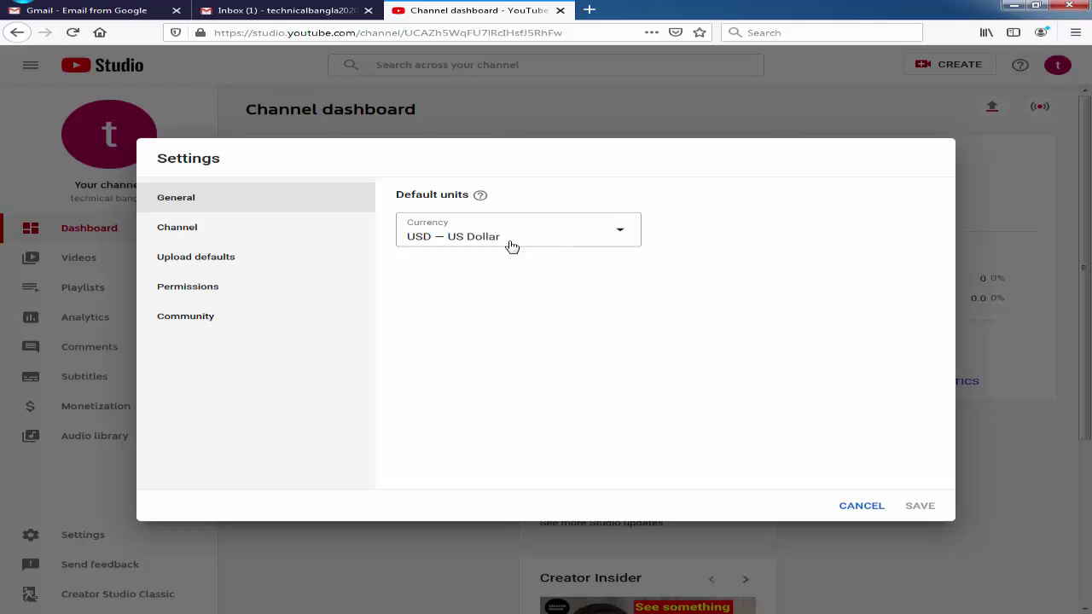
pyautogui.click(204, 233)
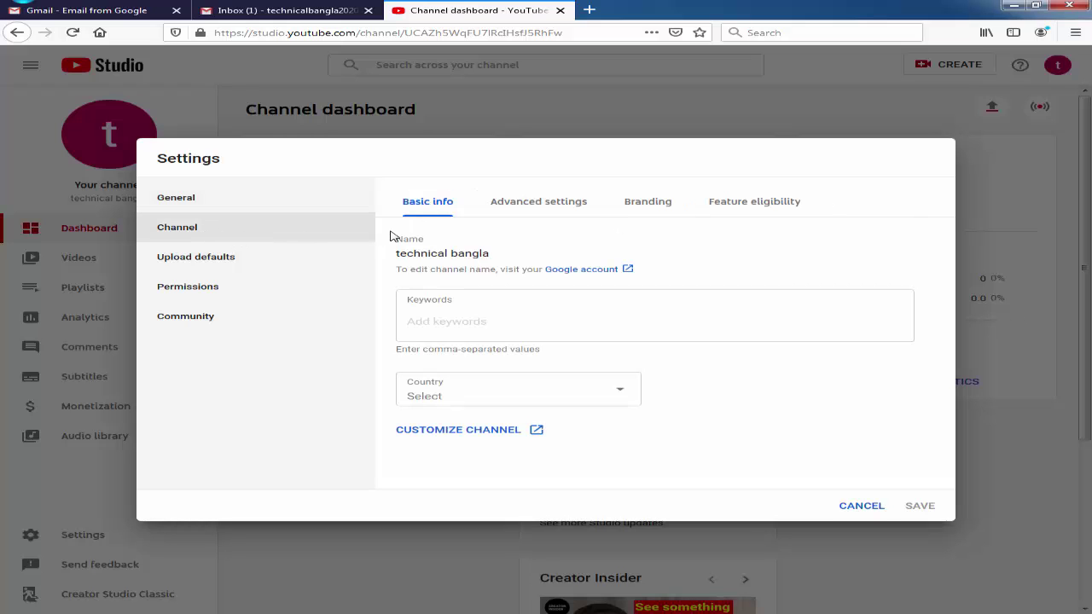
pyautogui.click(443, 321)
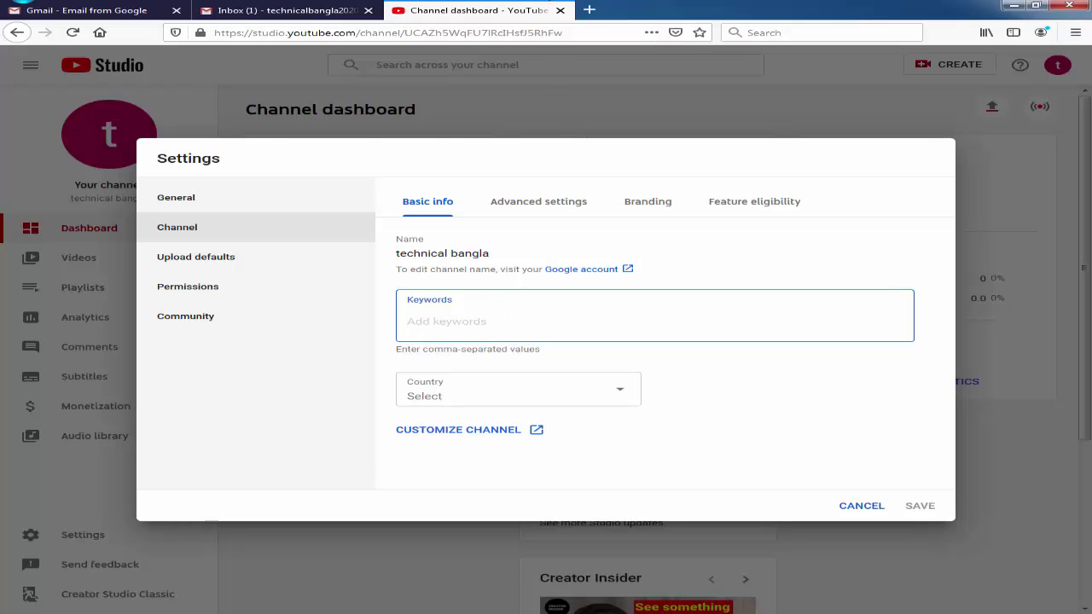
pyautogui.click(546, 86)
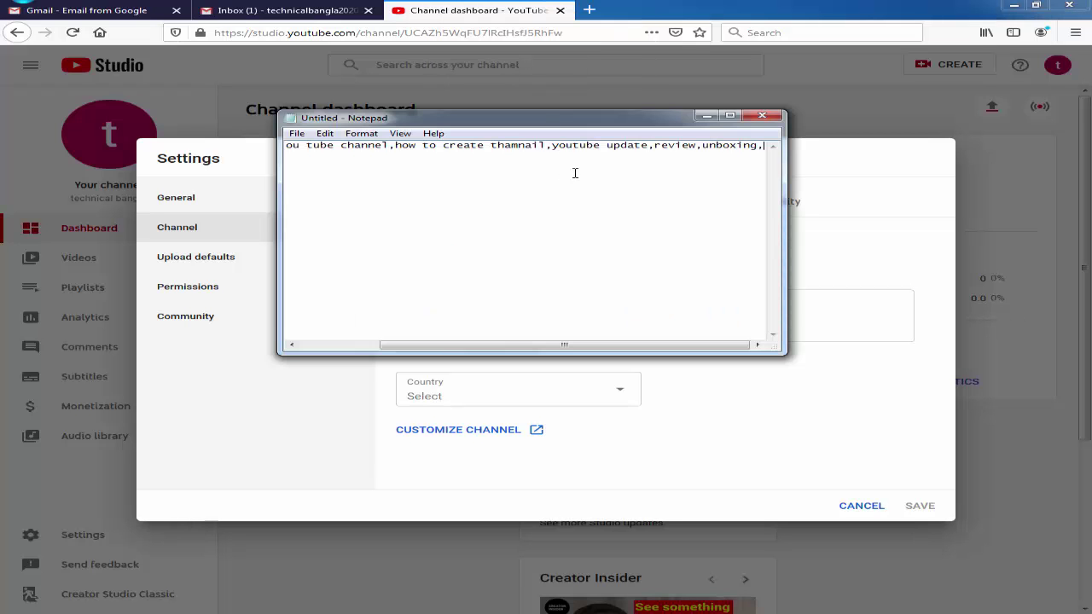
# Select and copy the whole comma-separated keyword line in Notepad.
pyautogui.hotkey('ctrl', 'a')
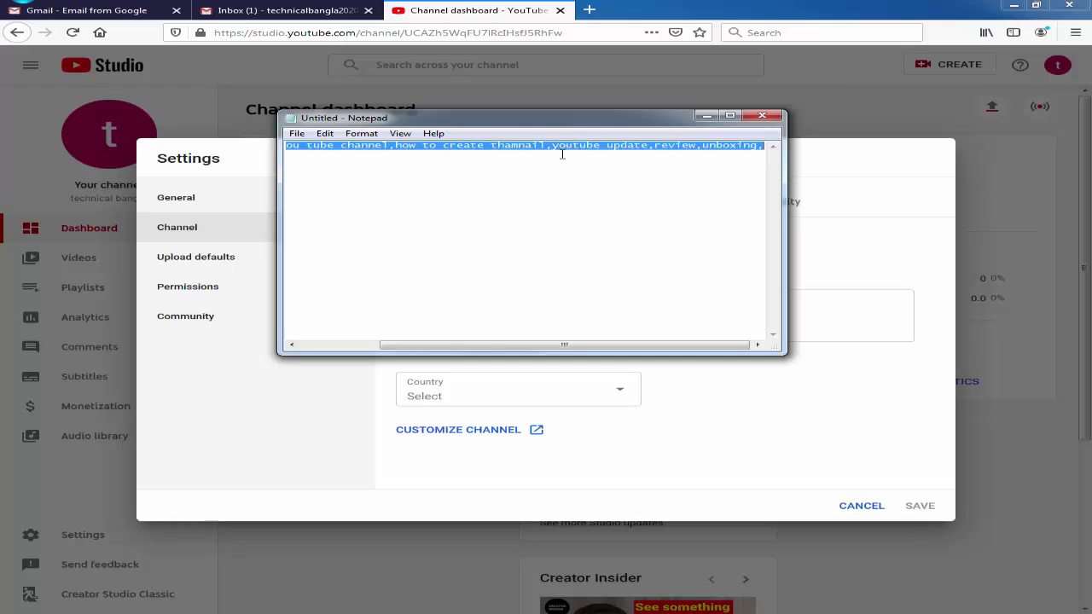
pyautogui.rightClick(563, 149)
pyautogui.click(594, 188)
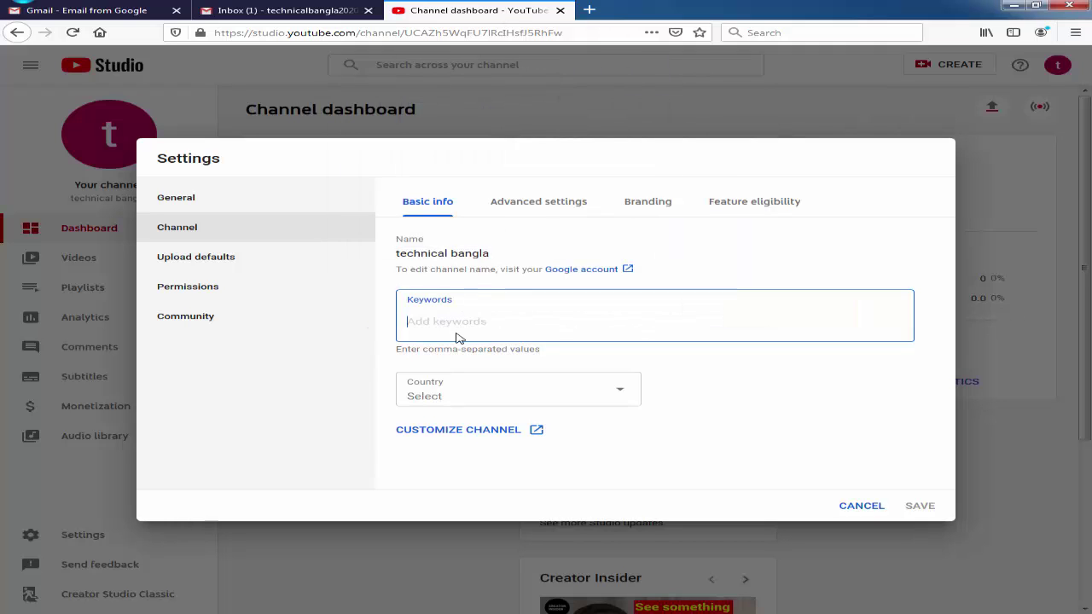
# Paste the five keywords, including youtube update, review and unboxing, and set Country to Bangladesh.
pyautogui.hotkey('ctrl', 'v')
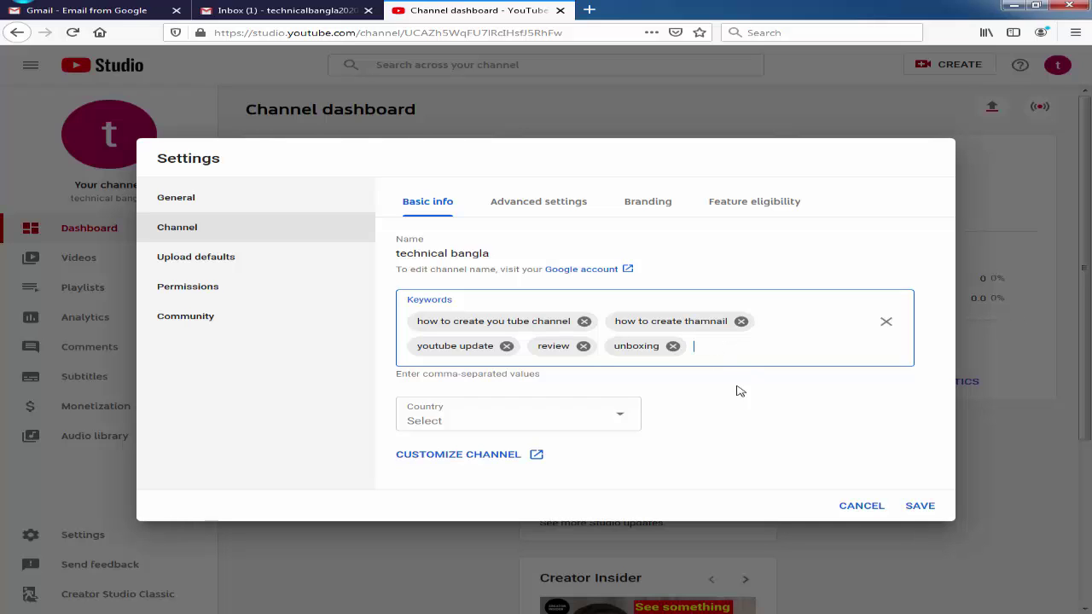
pyautogui.click(623, 418)
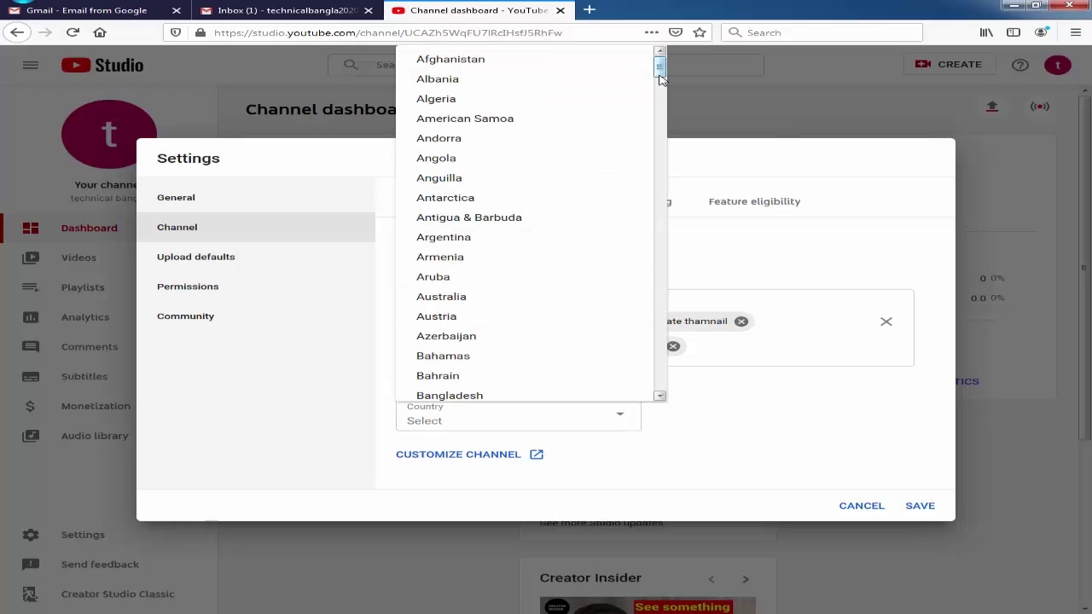
pyautogui.moveTo(661, 74); pyautogui.dragTo(662, 80)
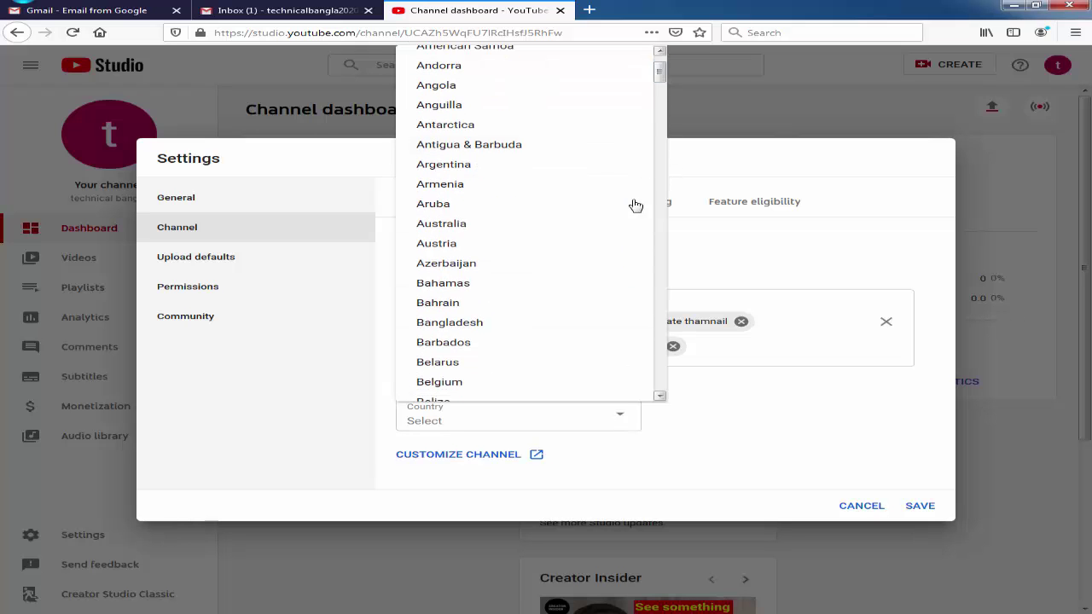
pyautogui.click(501, 324)
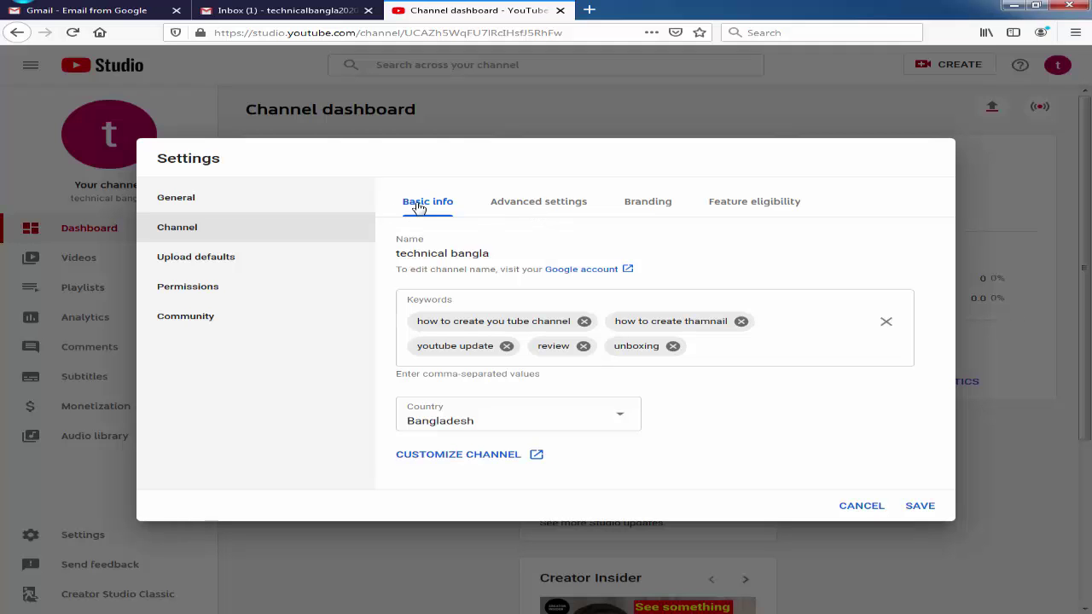
# Mark the channel as not made for kids in Advanced settings and save the channel settings.
pyautogui.click(531, 205)
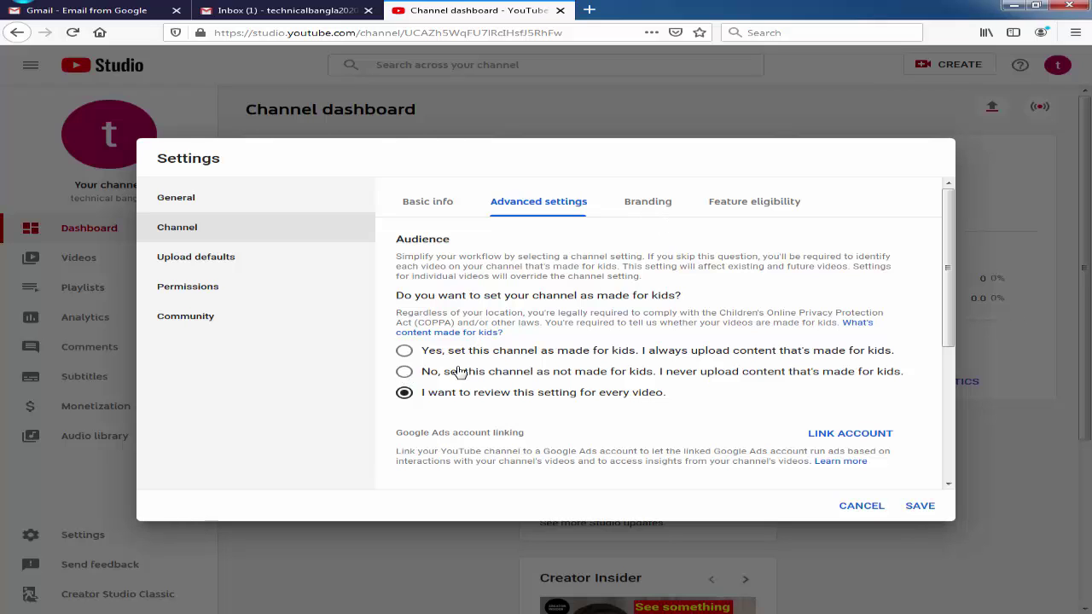
pyautogui.click(405, 373)
pyautogui.click(650, 208)
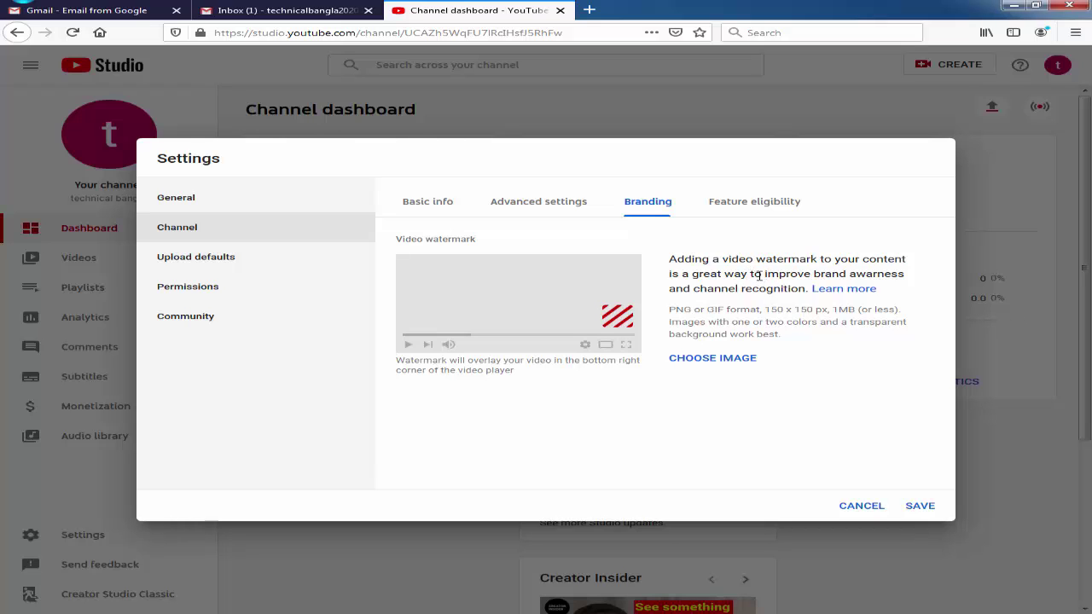
pyautogui.click(742, 207)
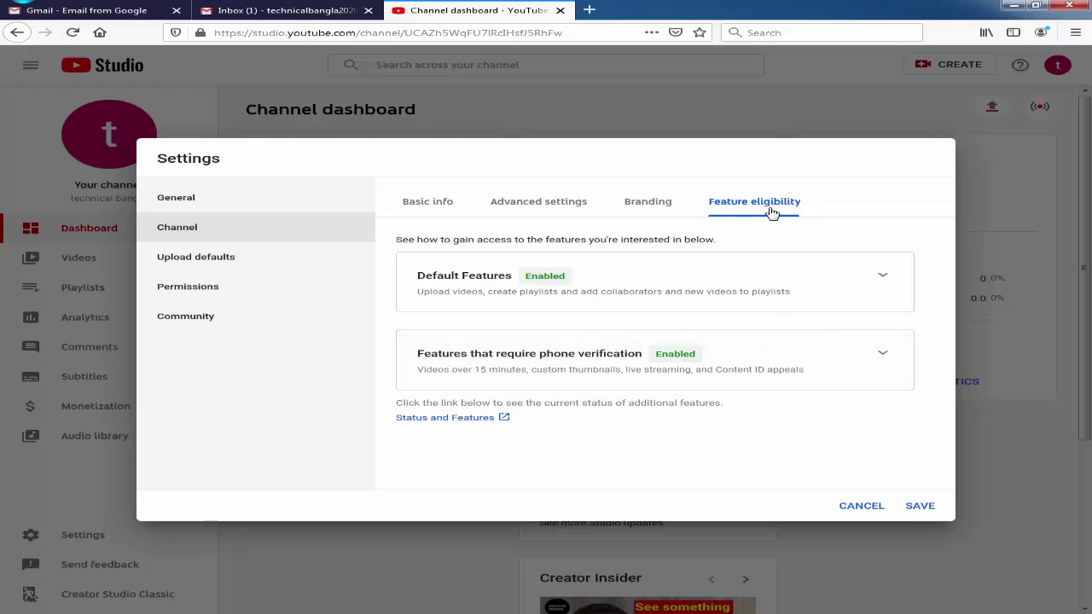
pyautogui.click(646, 204)
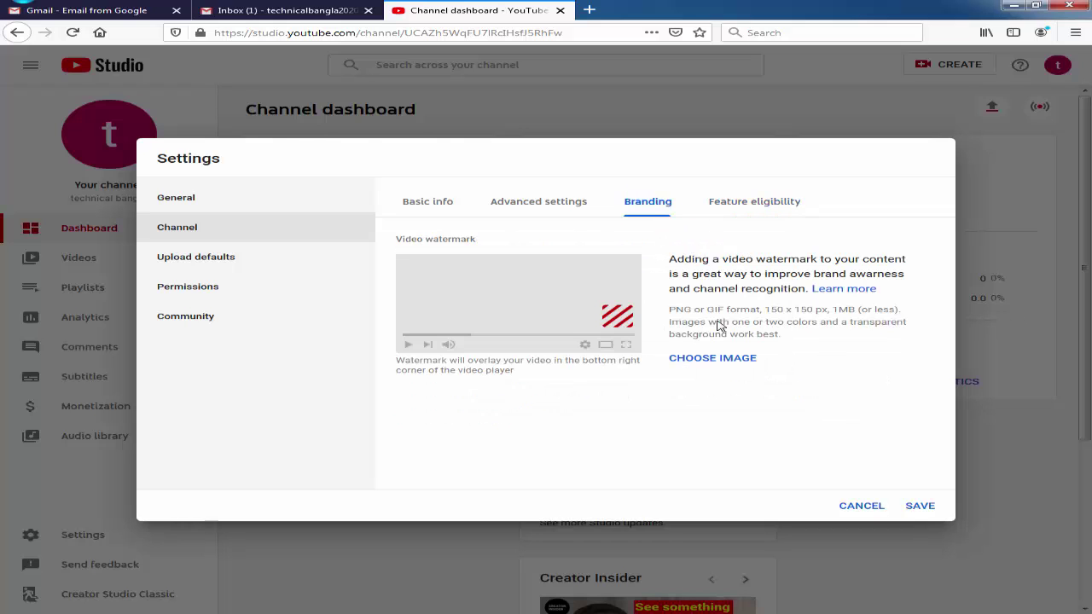
pyautogui.click(920, 508)
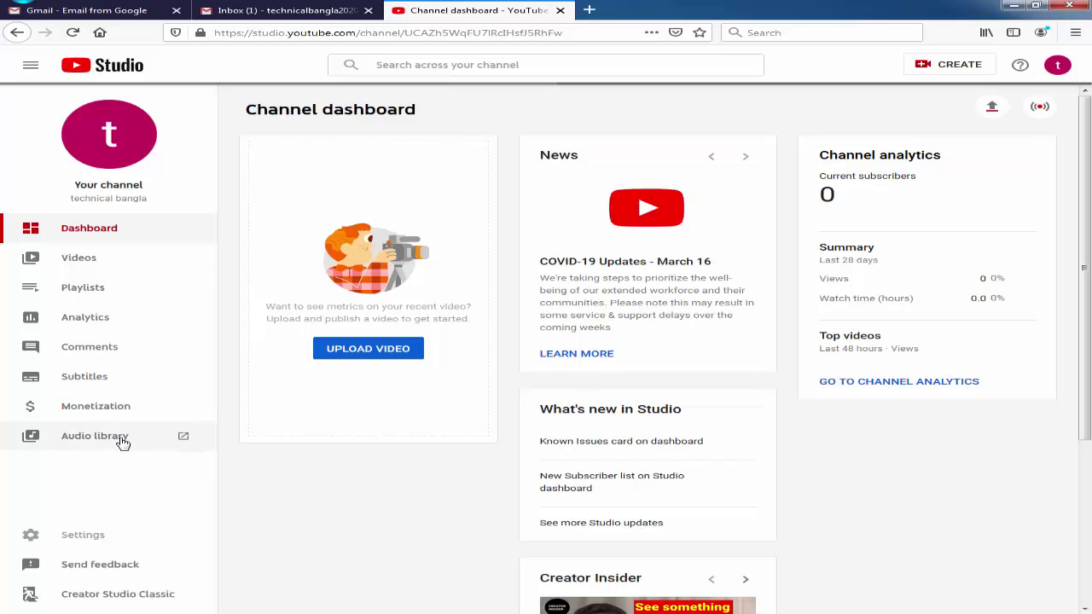
# Reopen Settings to review basic info, upload defaults, permissions and community, then cancel.
pyautogui.click(84, 537)
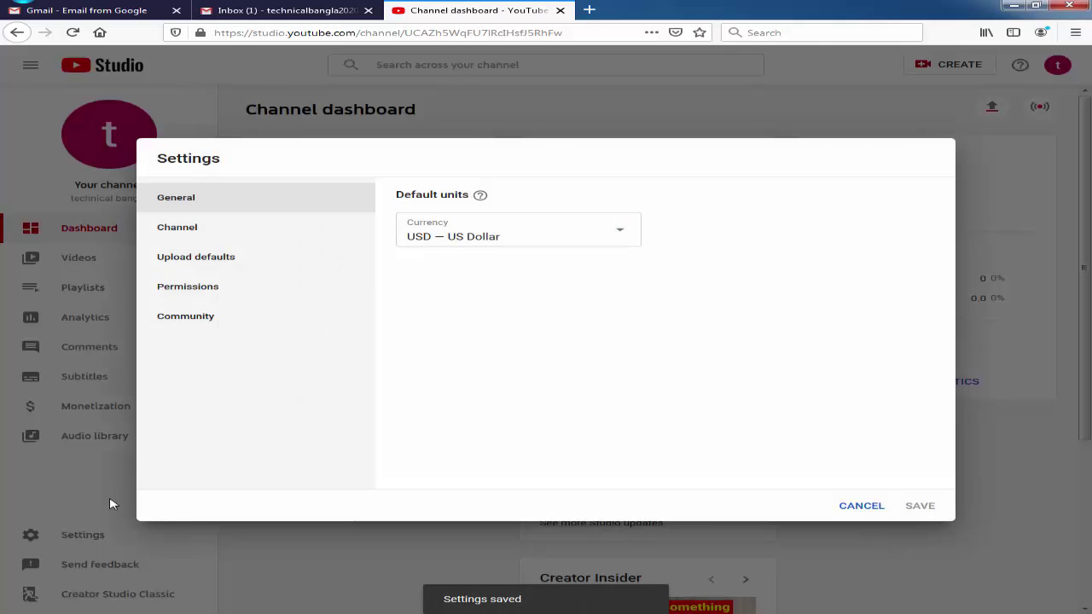
pyautogui.click(205, 237)
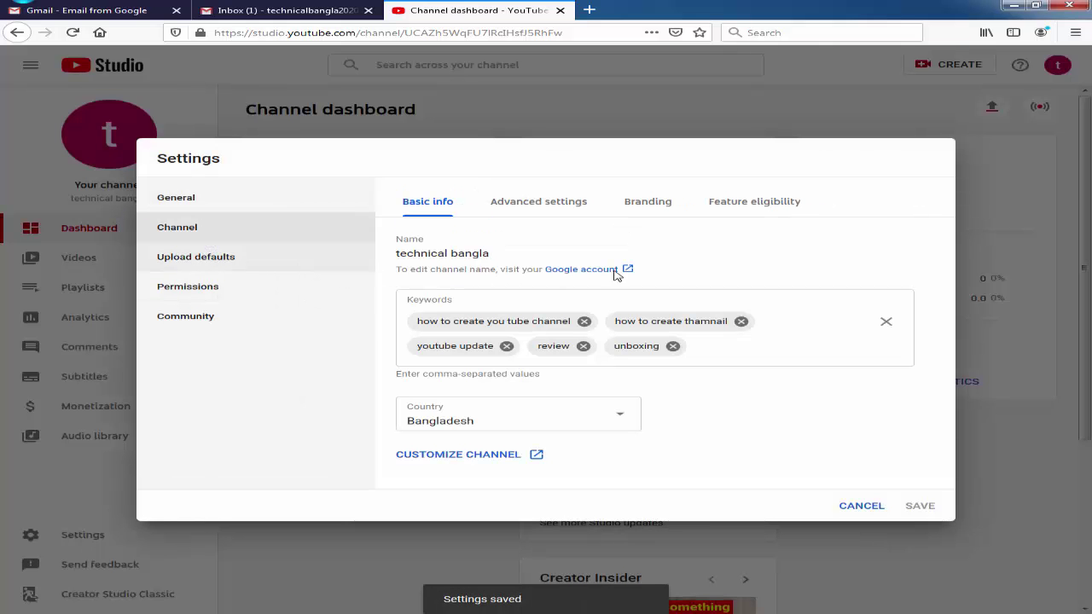
pyautogui.click(218, 266)
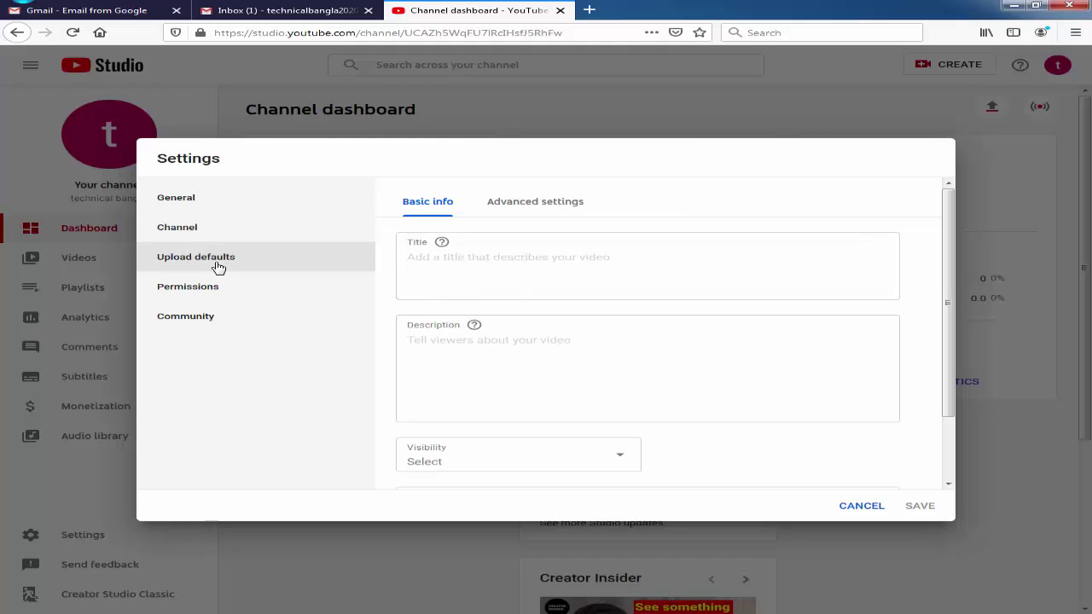
pyautogui.click(207, 293)
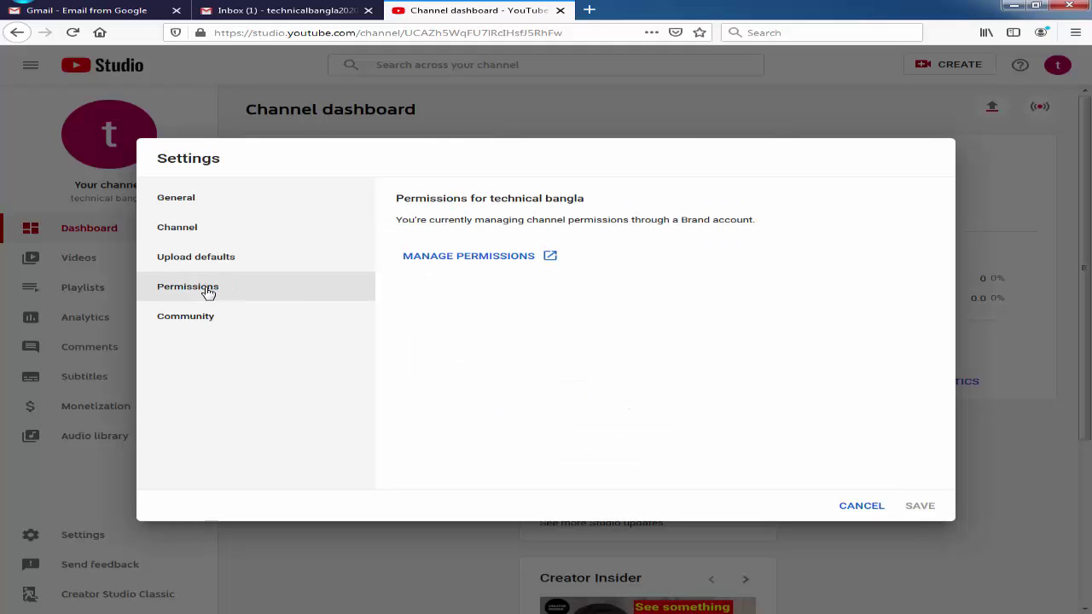
pyautogui.click(214, 320)
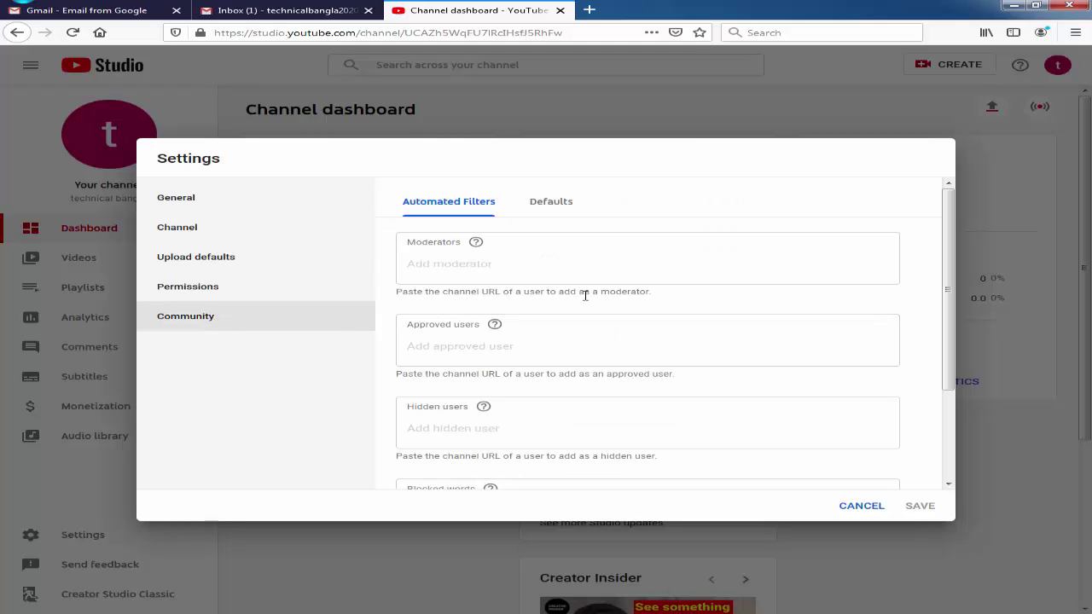
pyautogui.click(862, 506)
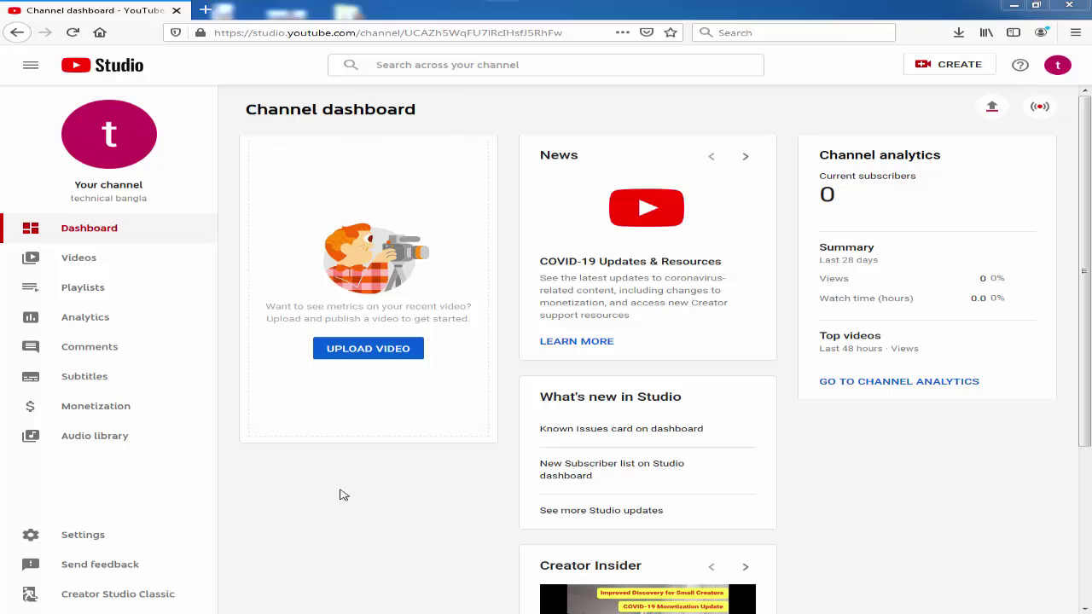
# Reopen Settings > Channel and switch to the Branding tab's video watermark section.
pyautogui.click(90, 536)
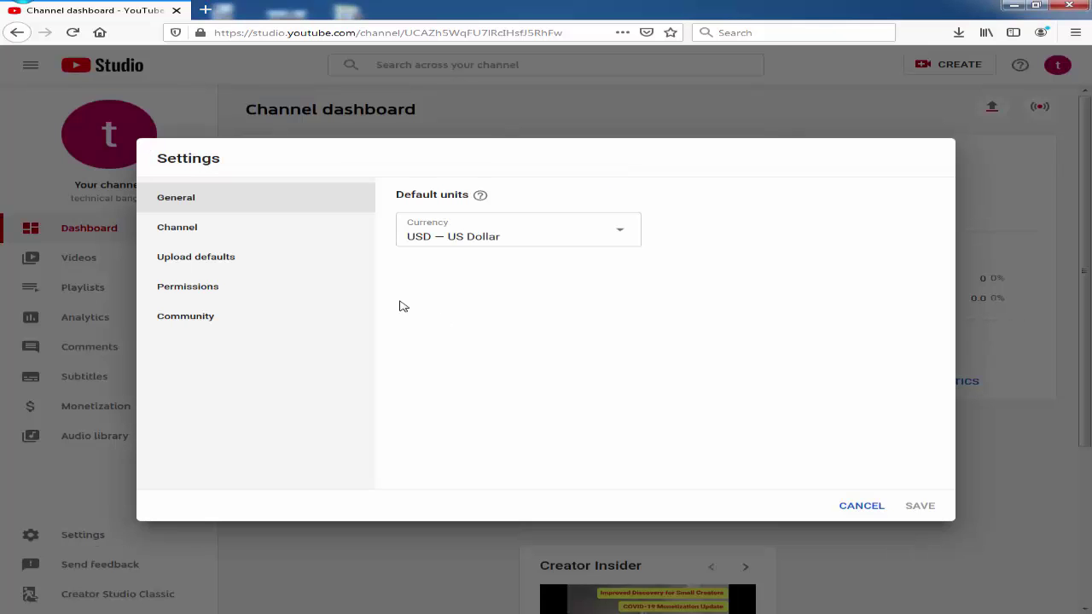
pyautogui.click(216, 232)
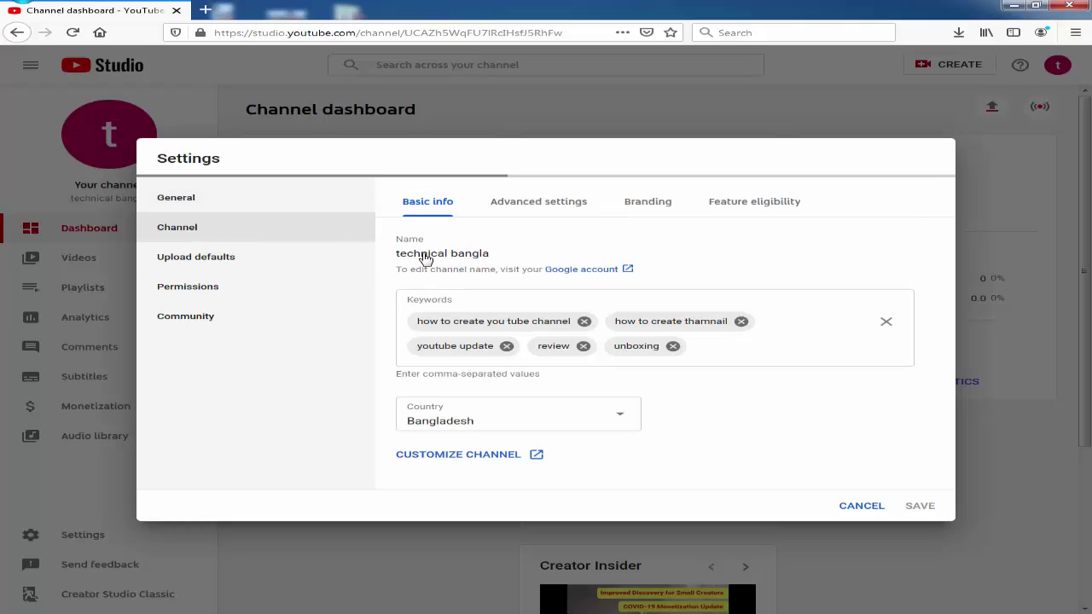
pyautogui.click(662, 212)
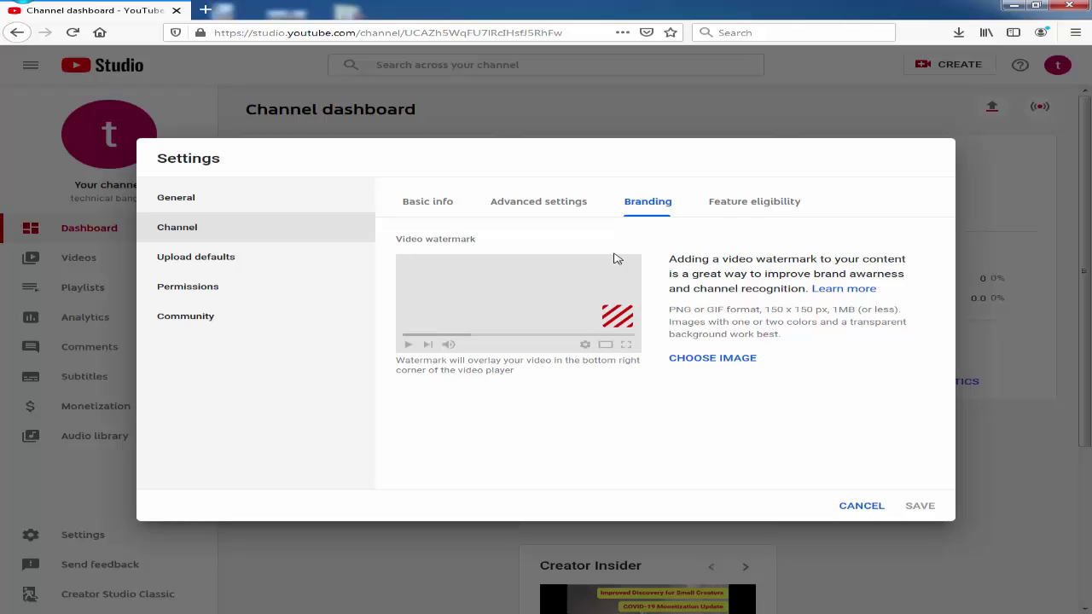
# Upload 'Techbangla water icon' from Desktop > Techbangla as the watermark, shown for the entire video, and save.
pyautogui.click(729, 362)
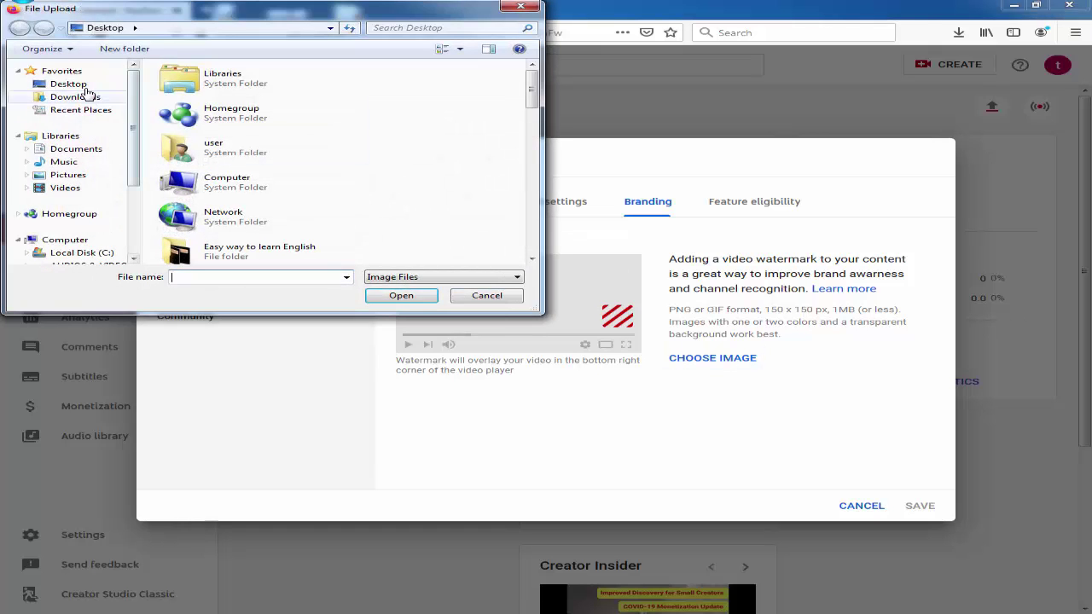
pyautogui.click(68, 84)
pyautogui.moveTo(533, 85); pyautogui.dragTo(531, 113)
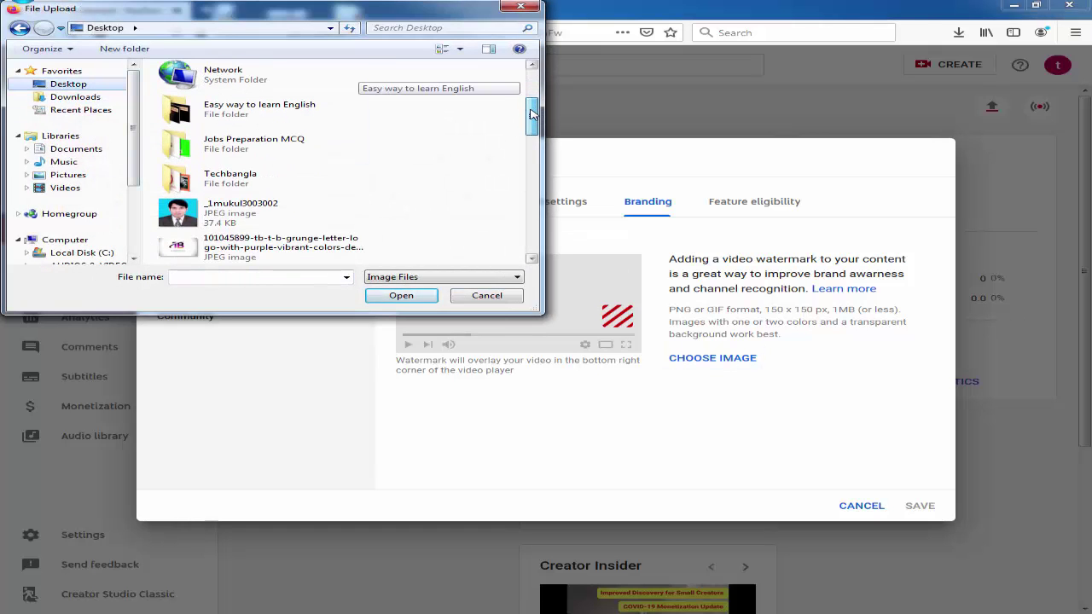
pyautogui.doubleClick(228, 182)
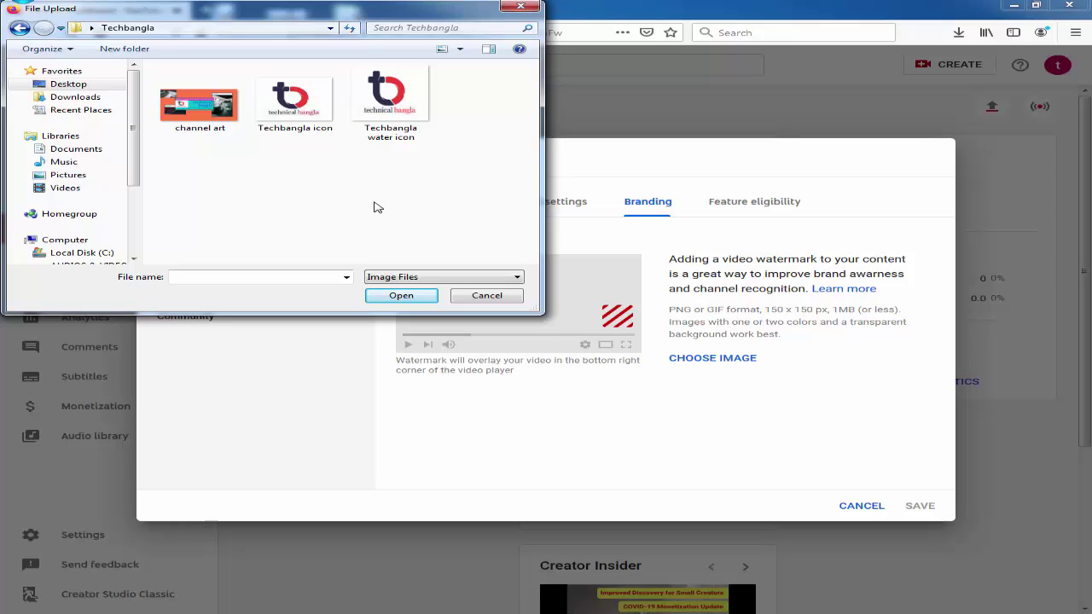
pyautogui.click(399, 115)
pyautogui.click(404, 296)
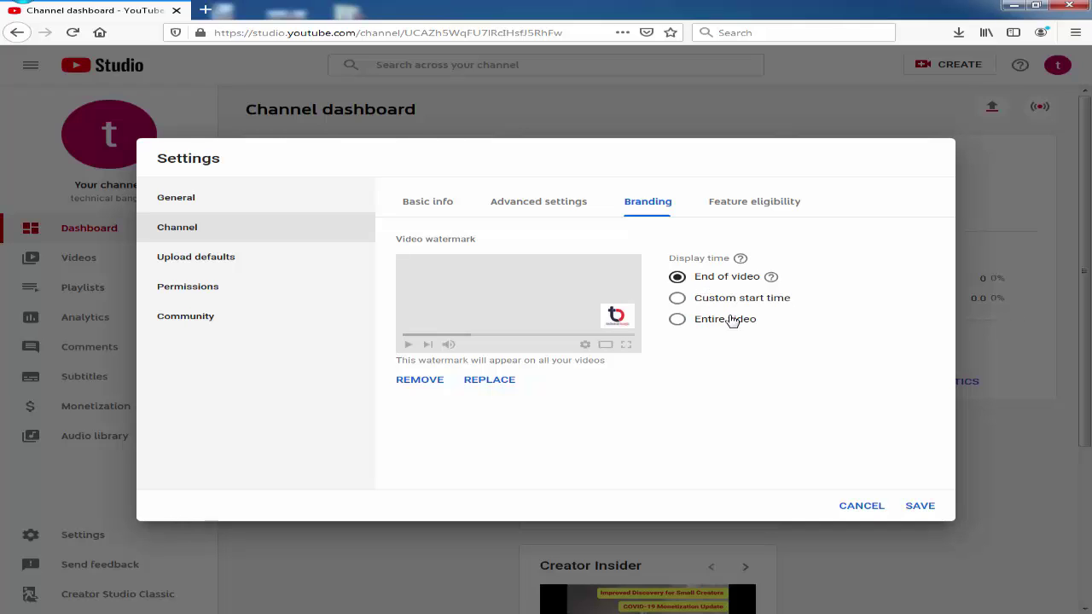
pyautogui.click(678, 321)
pyautogui.click(920, 506)
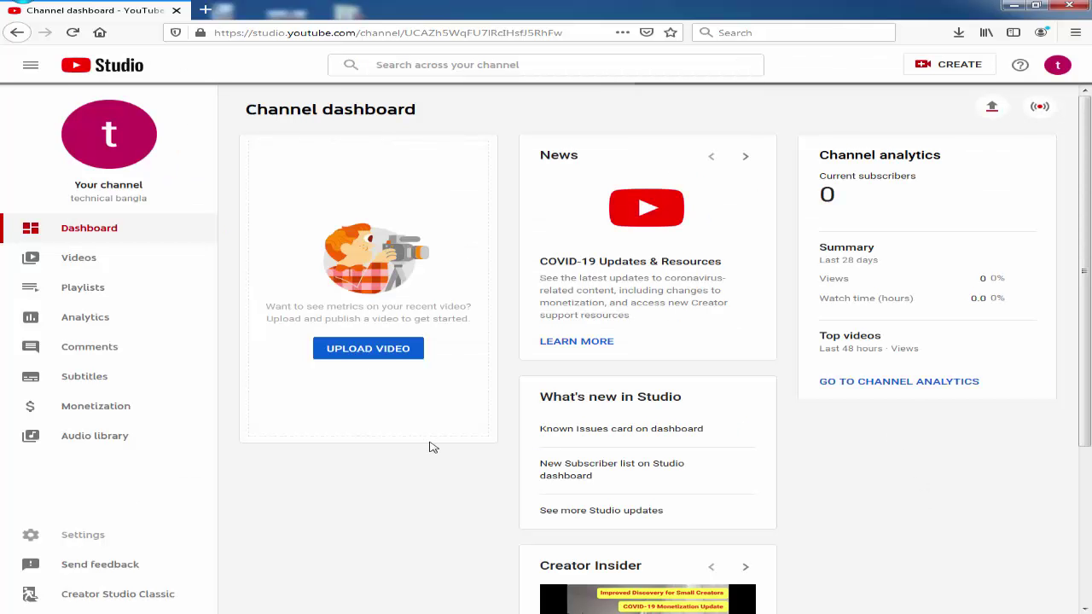
# Dismiss the colour-scheme prompt and open the technical bangla channel page in Customize channel view.
pyautogui.click(461, 356)
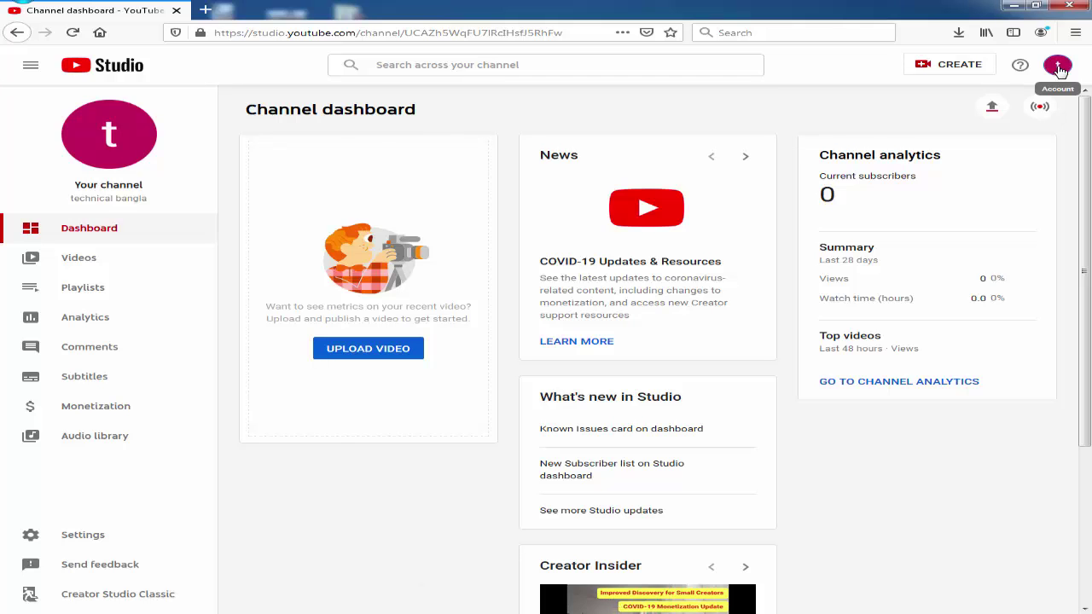
pyautogui.click(1059, 68)
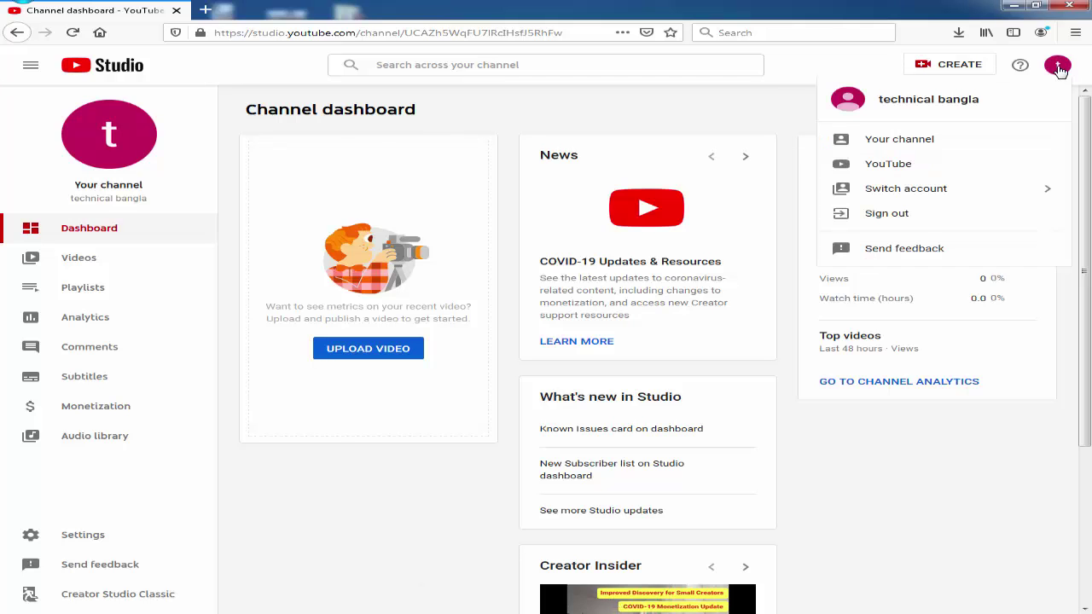
pyautogui.click(896, 143)
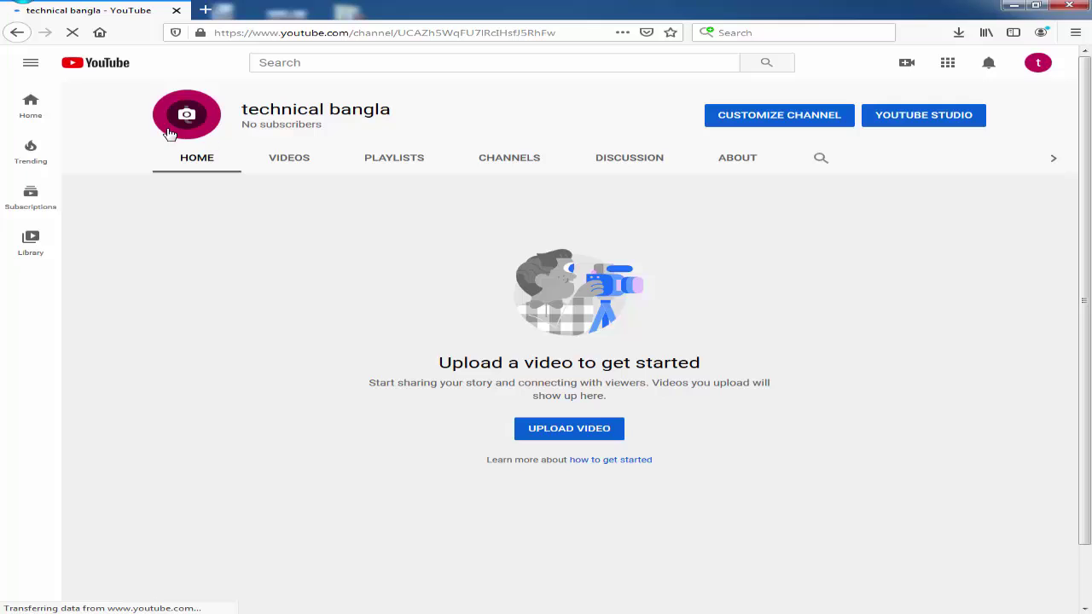
pyautogui.click(764, 122)
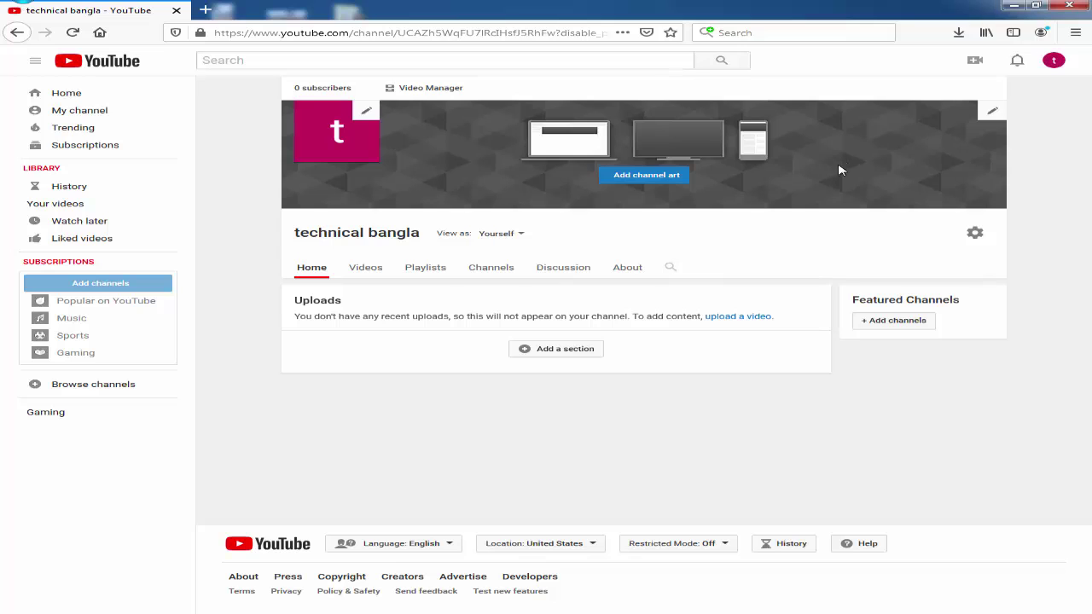
# Start editing the channel icon and choose to edit it on Google.
pyautogui.click(366, 116)
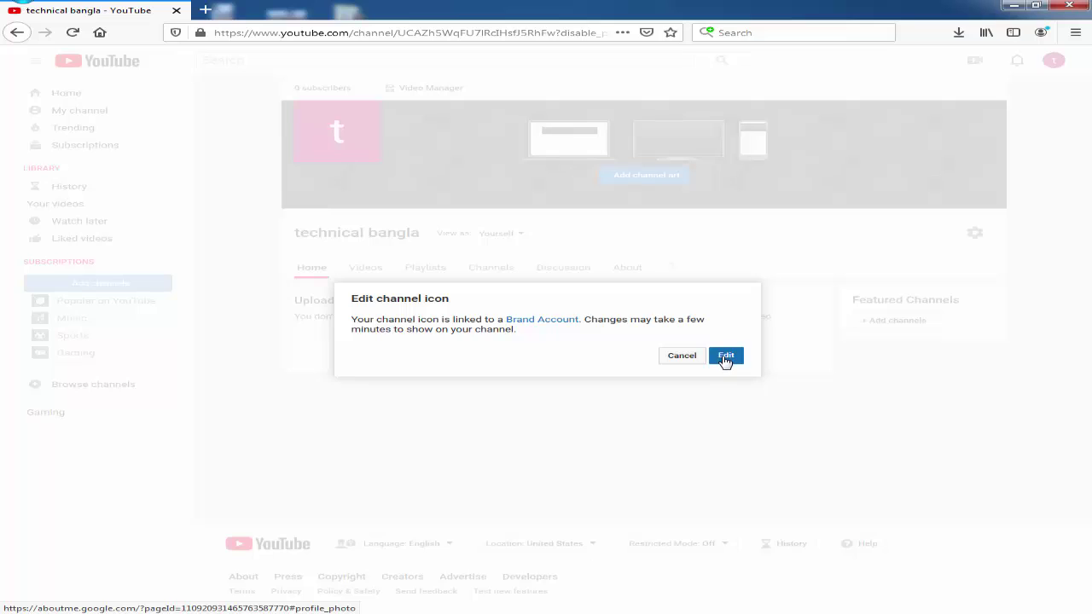
pyautogui.click(725, 359)
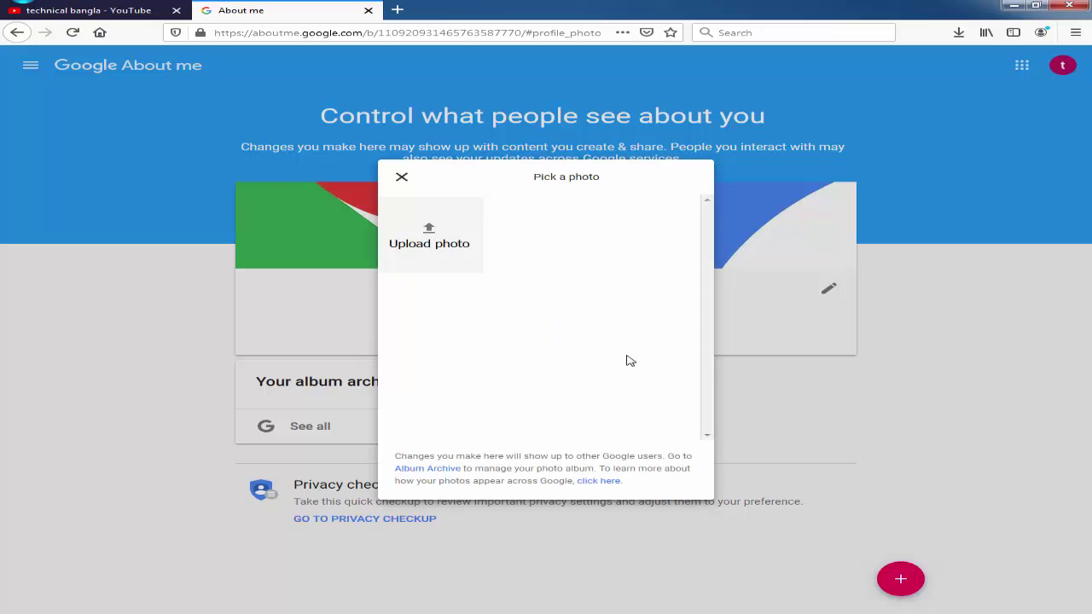
# Upload 'Techbangla icon' from Desktop > Techbangla, crop around the logo, and confirm it.
pyautogui.click(429, 231)
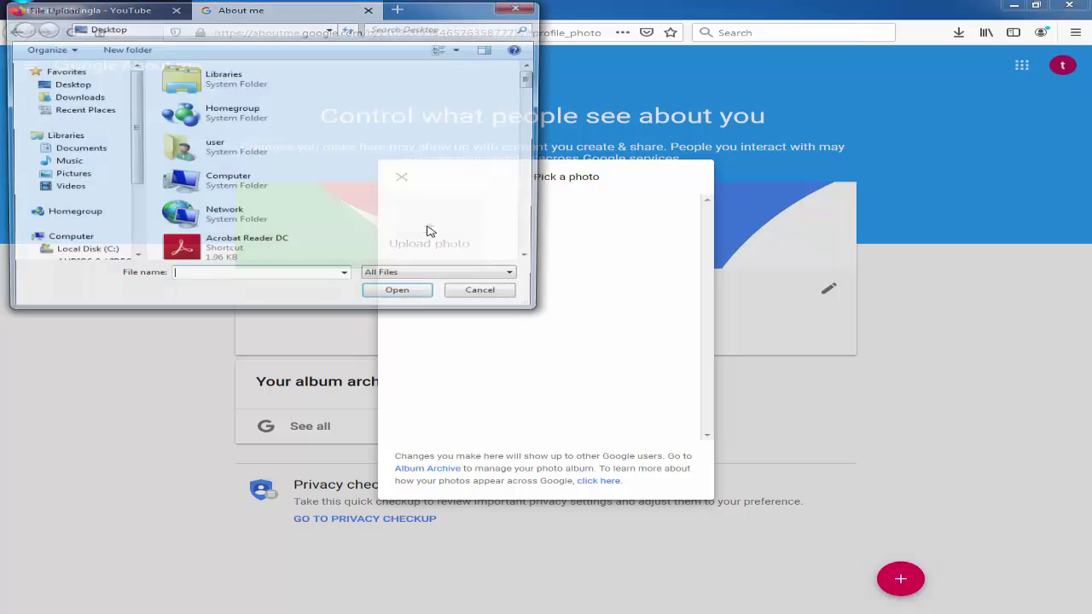
pyautogui.moveTo(530, 82); pyautogui.dragTo(534, 138)
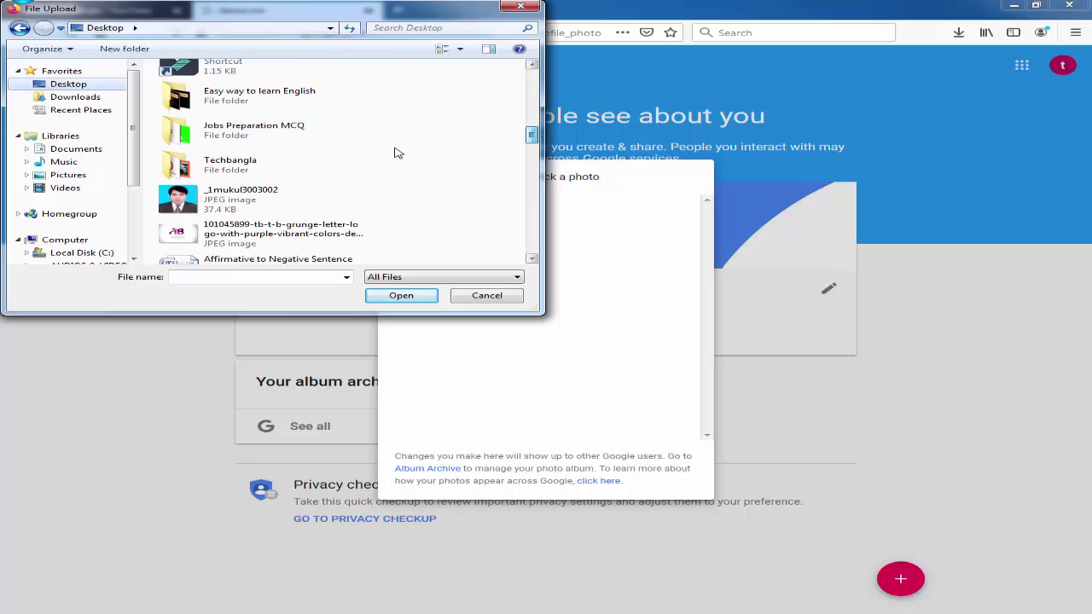
pyautogui.doubleClick(273, 166)
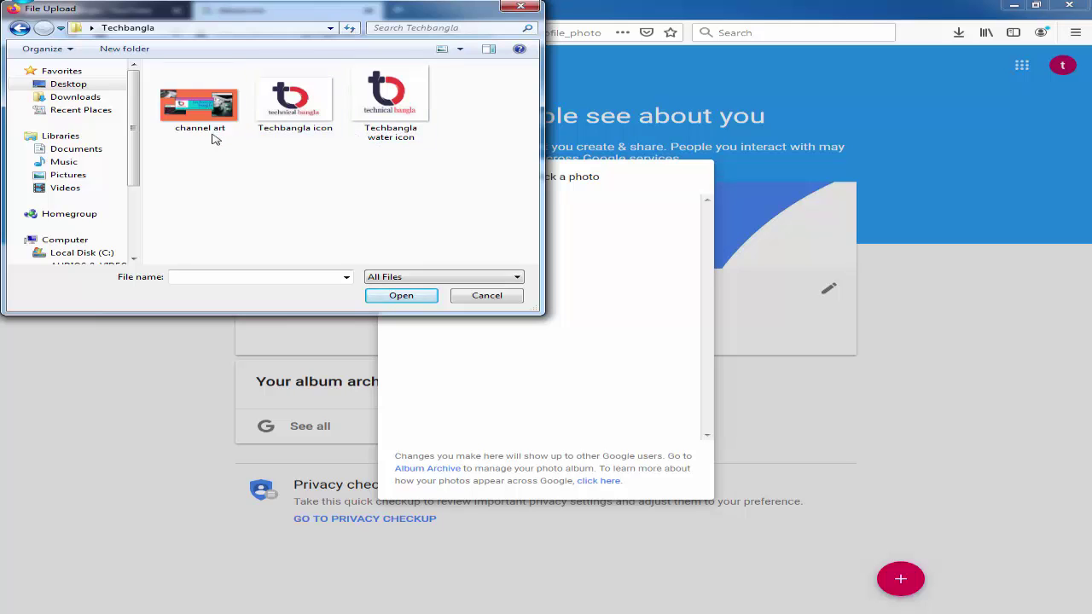
pyautogui.click(305, 121)
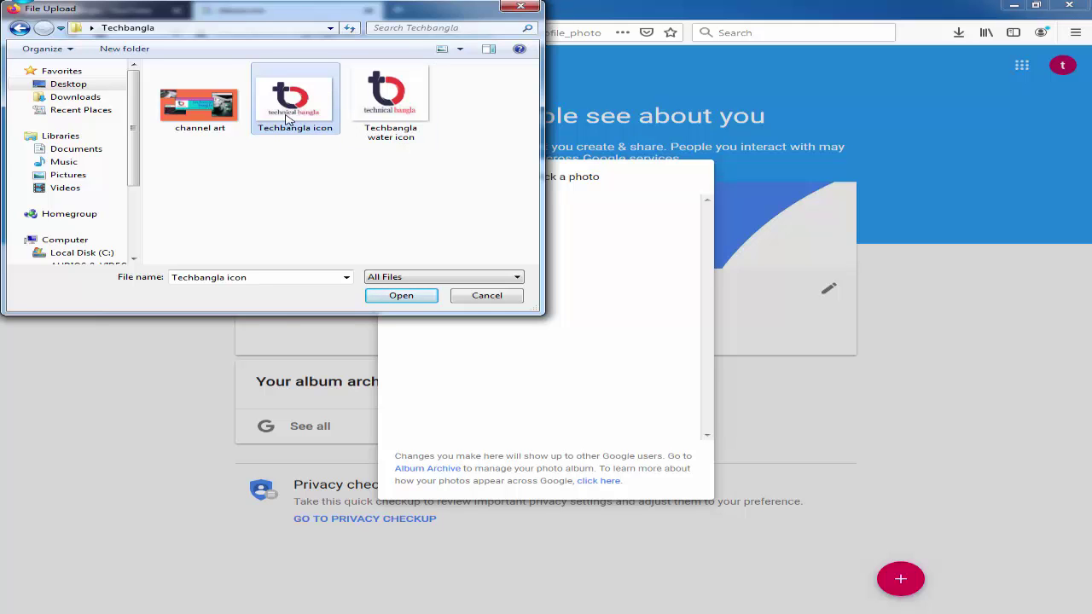
pyautogui.click(402, 296)
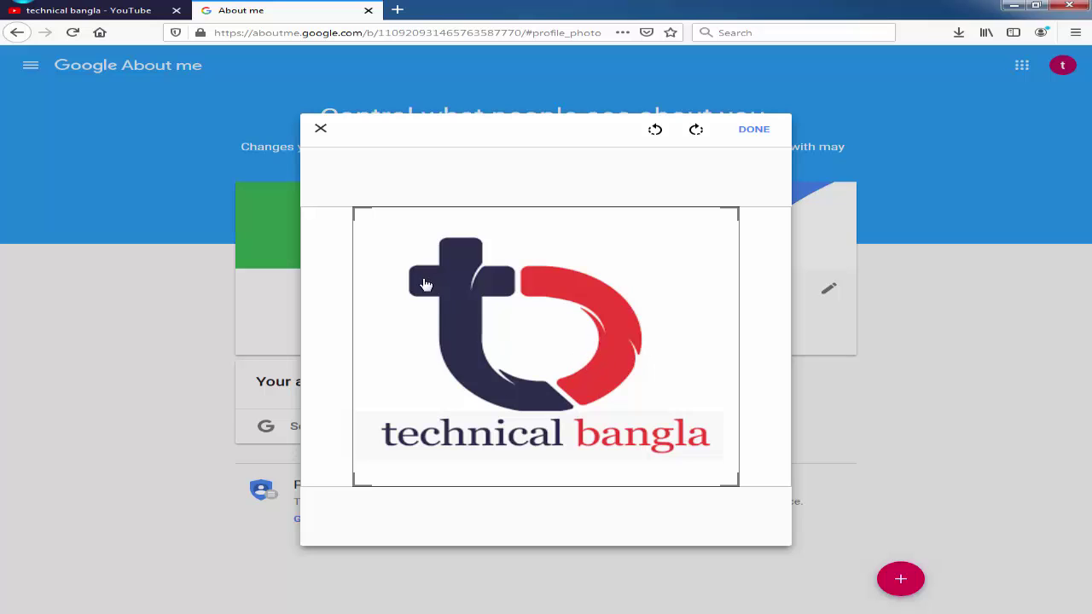
pyautogui.moveTo(541, 334)
pyautogui.mouseDown()
pyautogui.moveTo(573, 339)
pyautogui.moveTo(475, 342)
pyautogui.moveTo(550, 345)
pyautogui.moveTo(540, 344)
pyautogui.mouseUp()
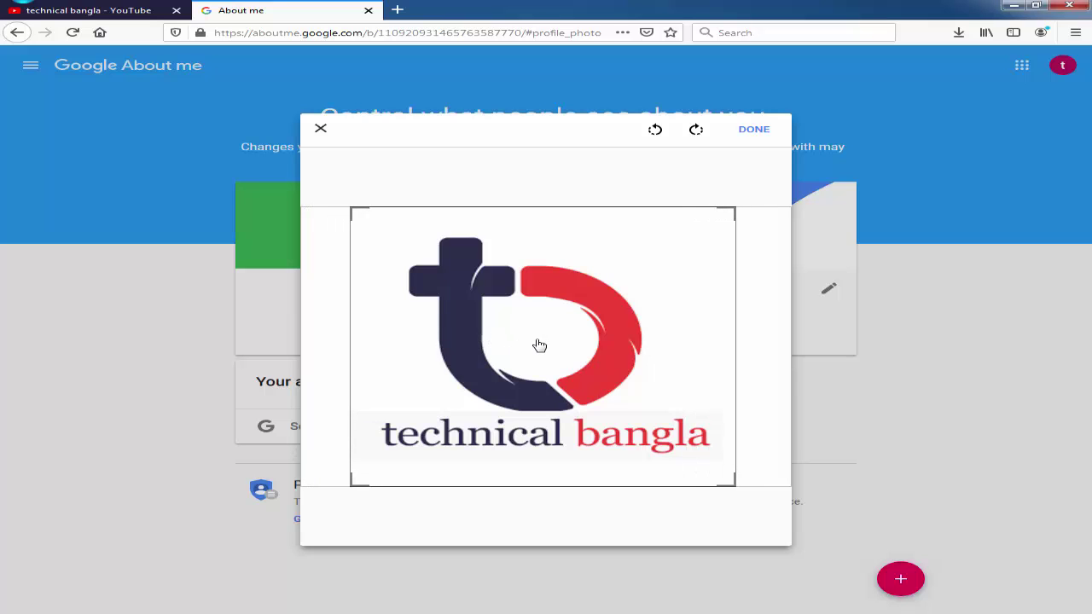
pyautogui.click(754, 129)
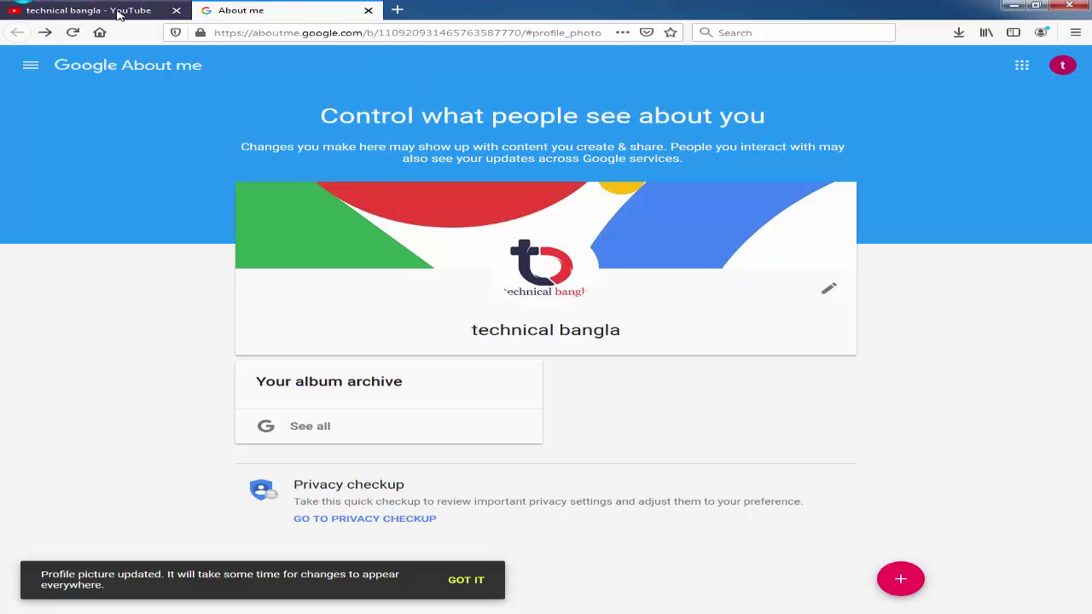
# Upload the 'channel art' image from the Techbangla folder and apply it as the banner.
pyautogui.click(368, 10)
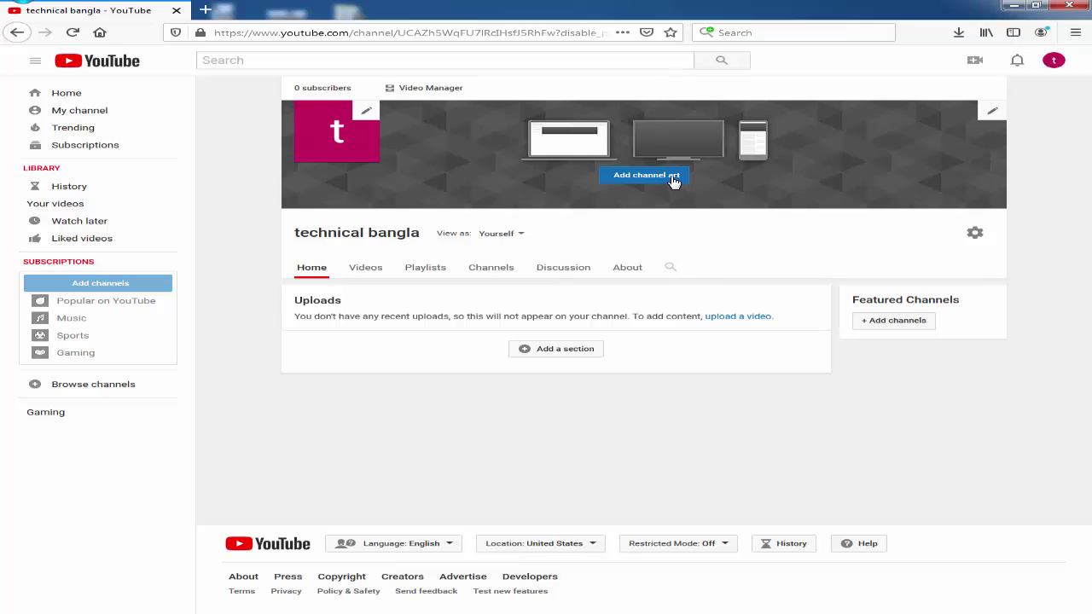
pyautogui.click(670, 180)
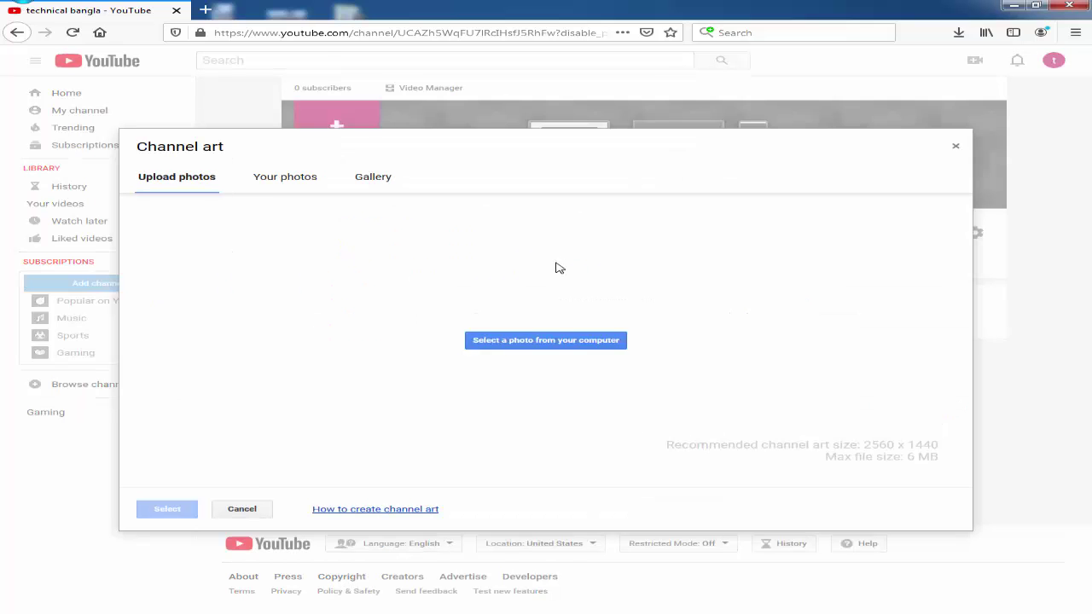
pyautogui.click(533, 367)
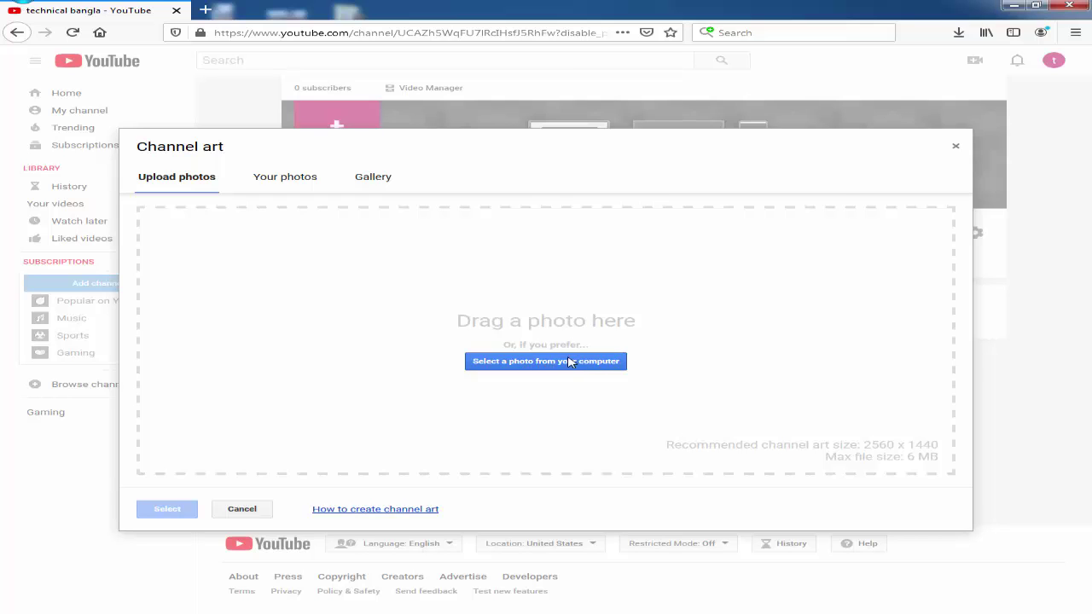
pyautogui.click(560, 363)
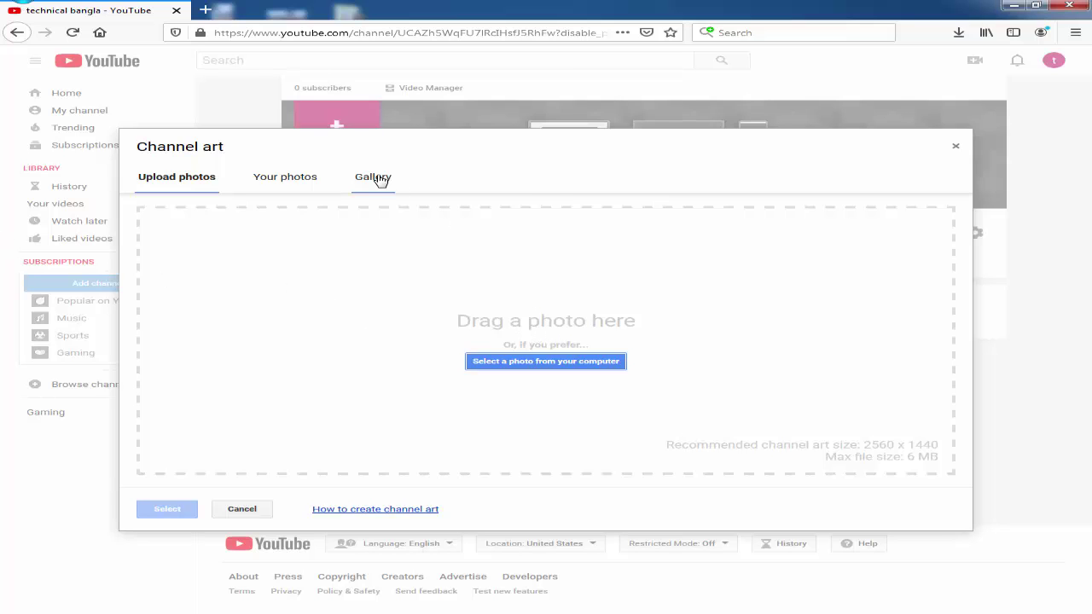
pyautogui.click(539, 365)
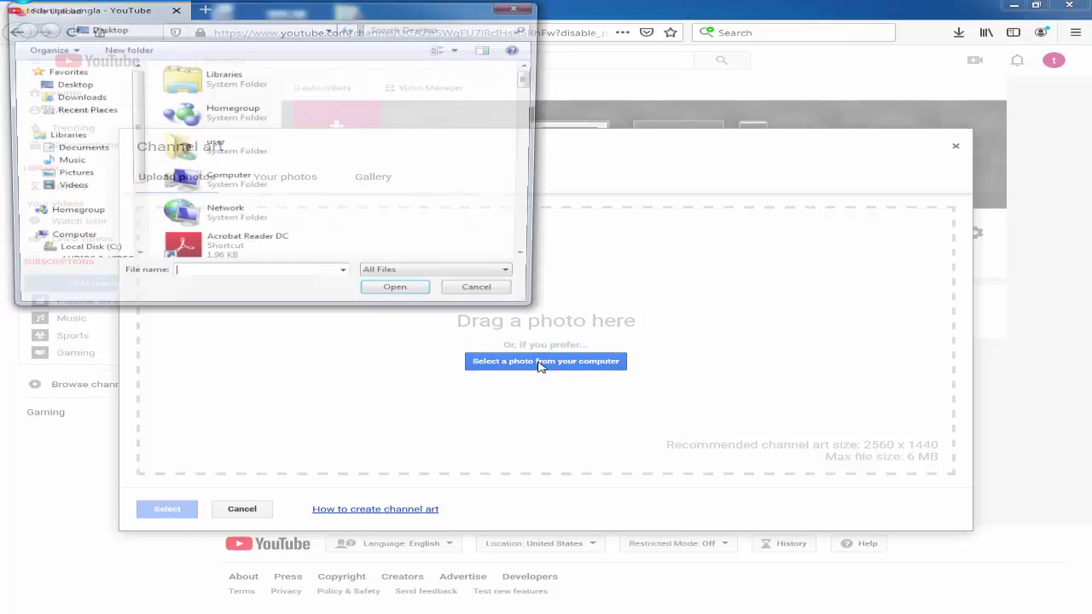
pyautogui.scroll(-5, 536, 100)
pyautogui.scroll(-2, 543, 132)
pyautogui.click(253, 197)
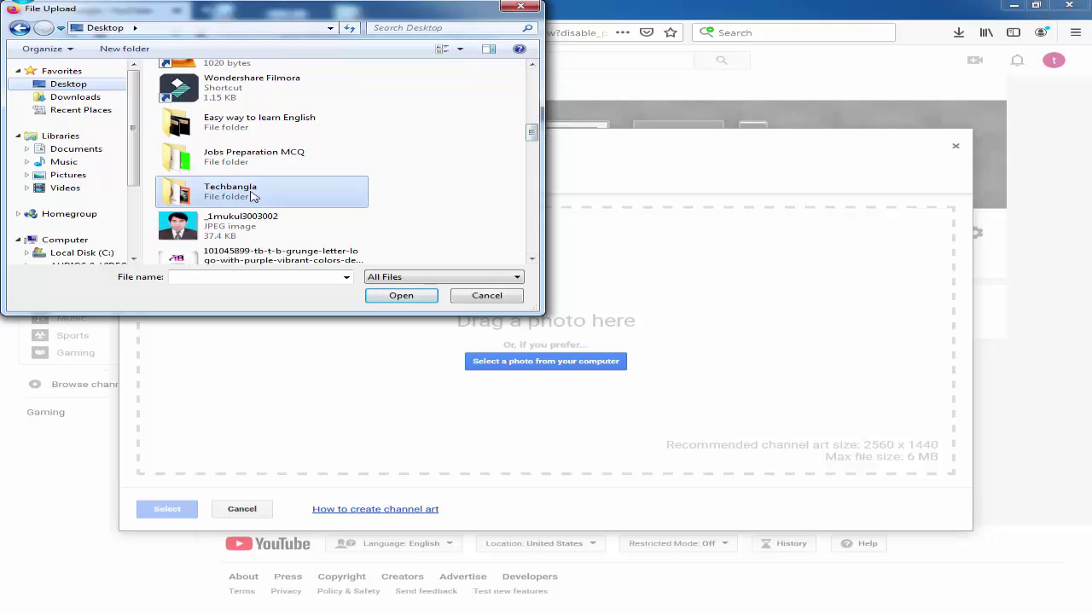
pyautogui.doubleClick(252, 196)
pyautogui.click(203, 121)
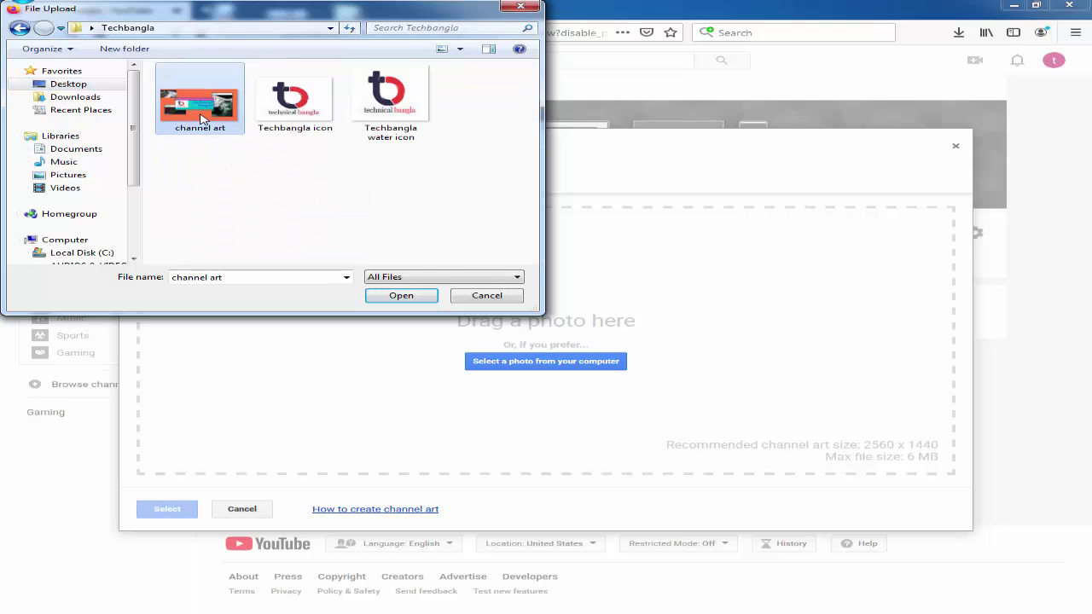
pyautogui.click(401, 296)
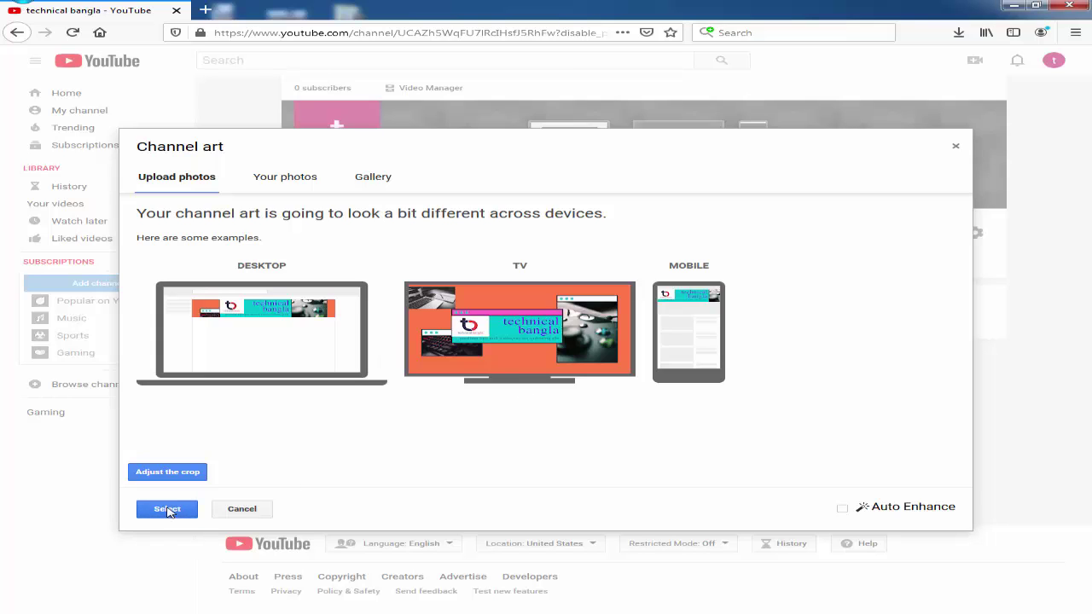
pyautogui.click(167, 510)
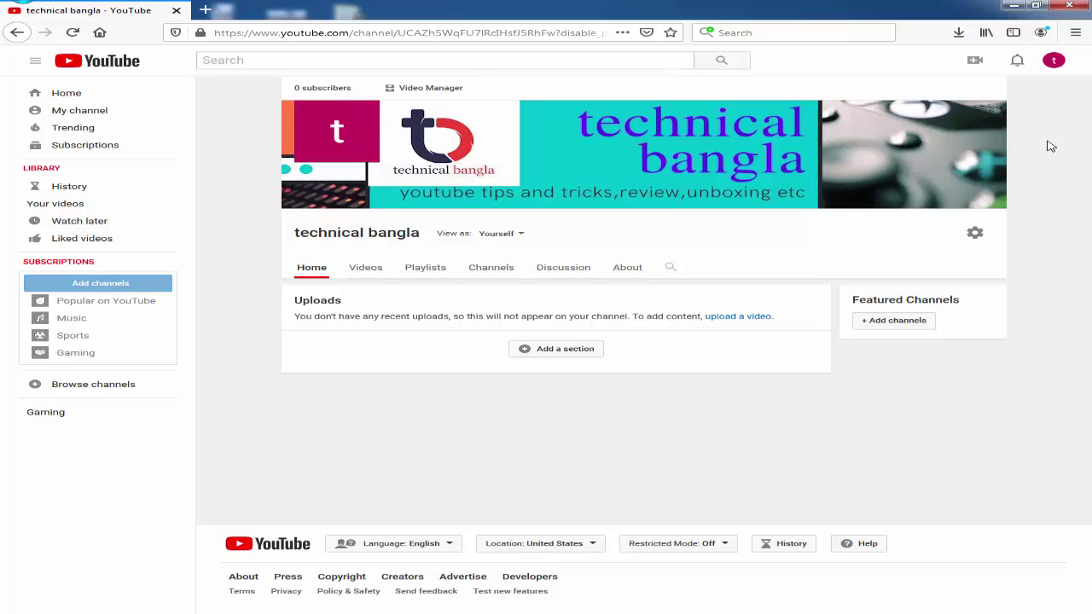
# Go through Creator Studio back to the technical bangla channel page.
pyautogui.click(1055, 63)
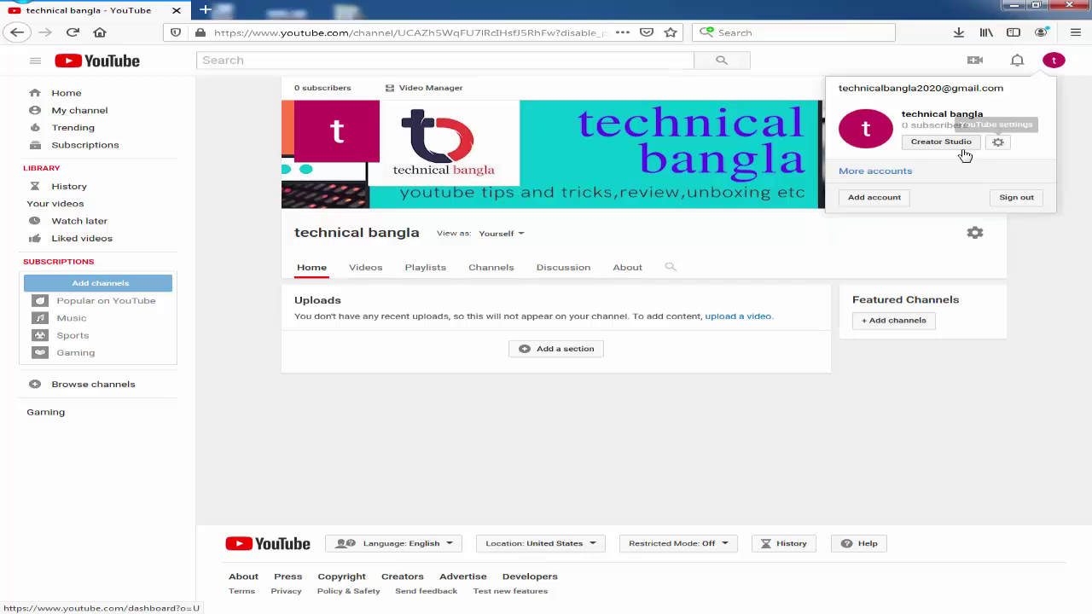
pyautogui.click(933, 147)
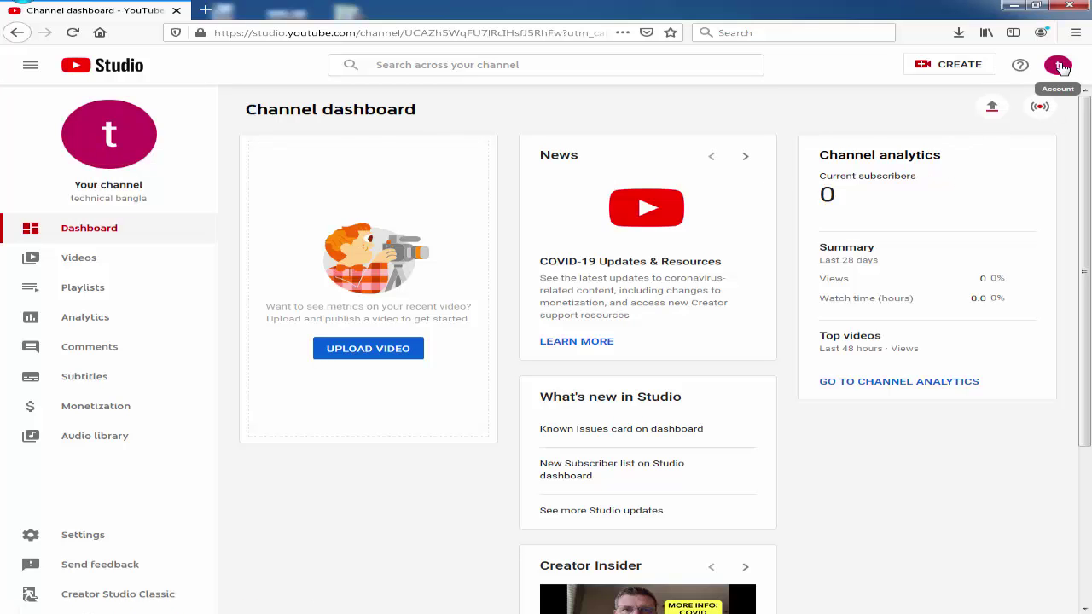
pyautogui.click(1059, 66)
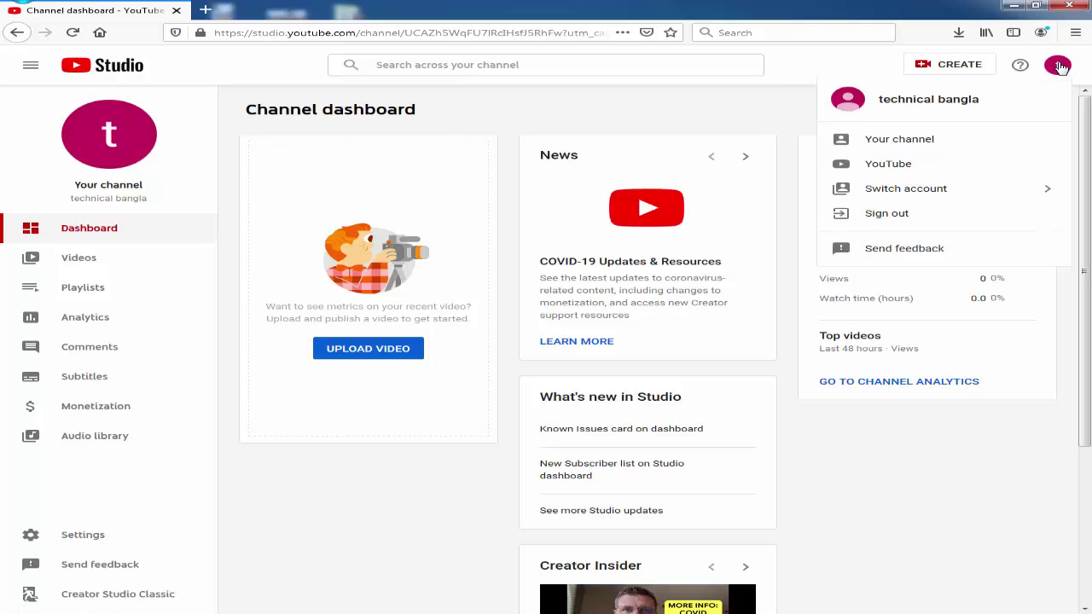
pyautogui.click(921, 142)
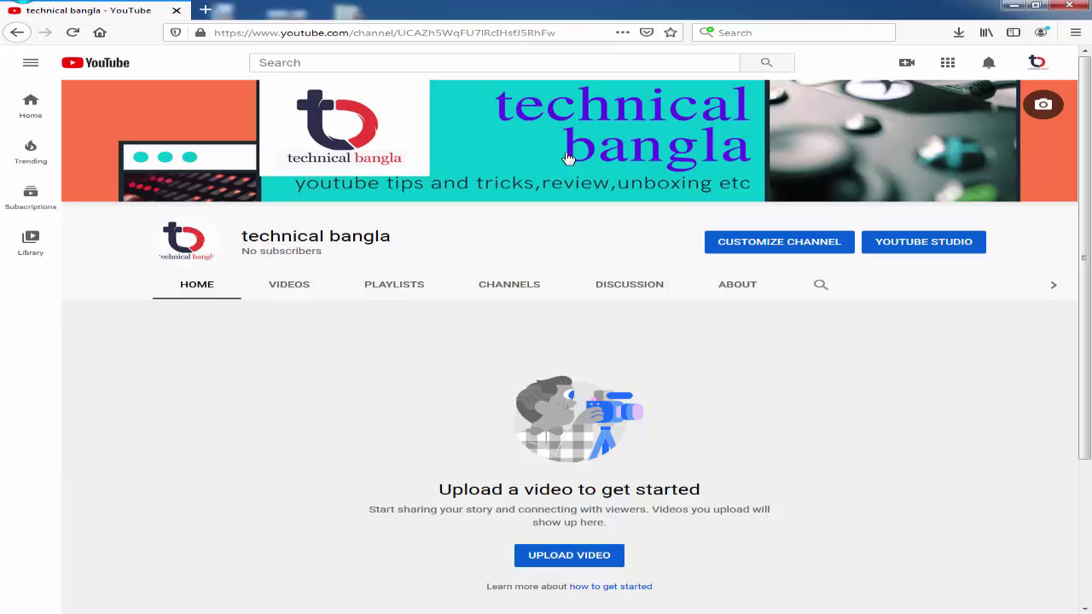
# Write a channel description about youtube tips and tricks, review, unboxing, and save it.
pyautogui.click(798, 245)
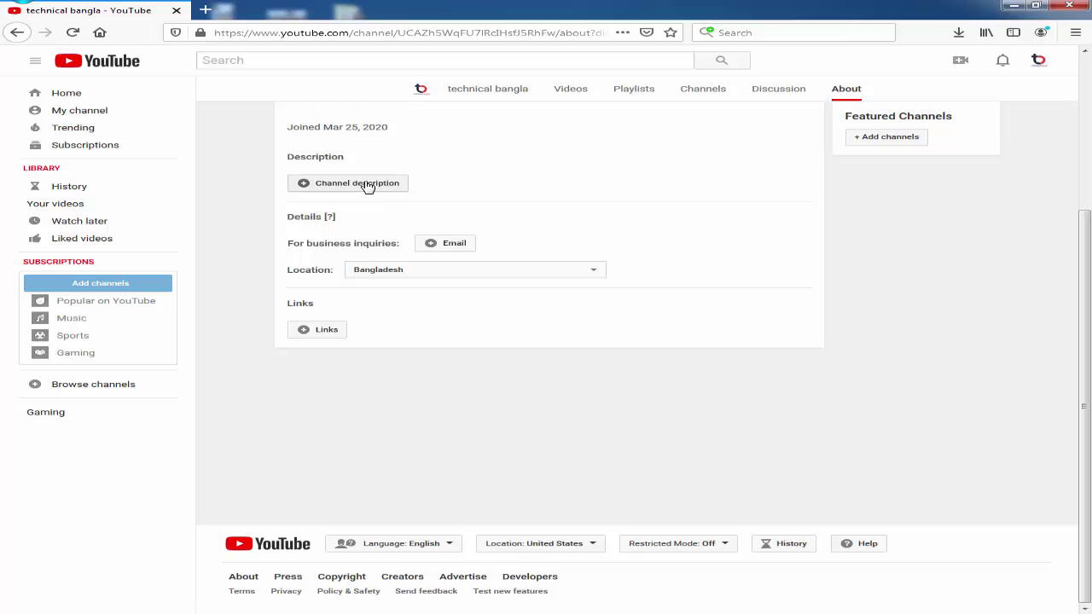
pyautogui.click(367, 186)
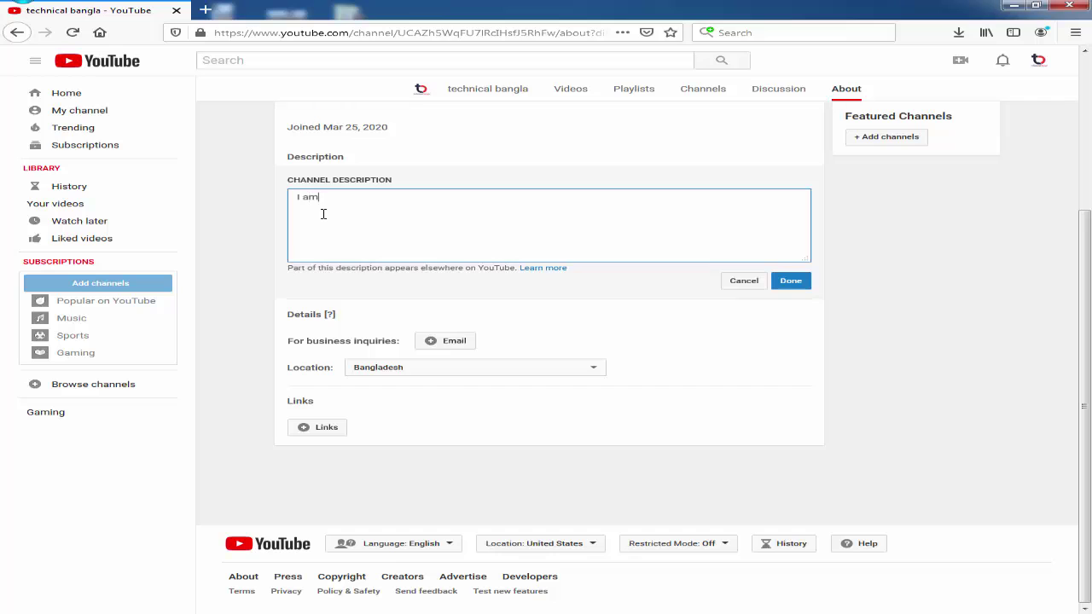
pyautogui.write('always here to give some')
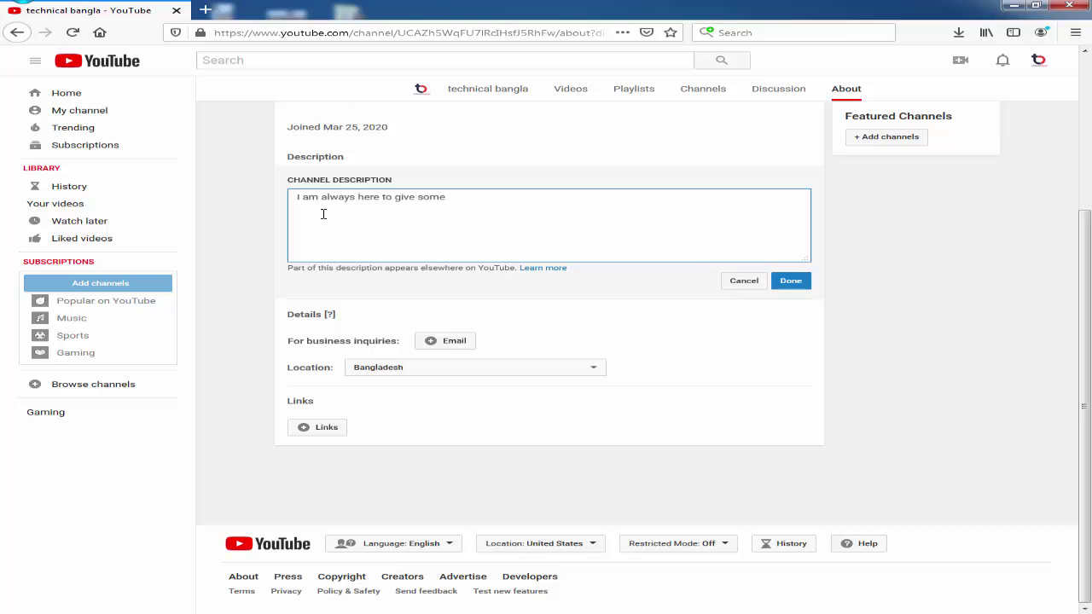
pyautogui.write(' ideas about youtube tips and tricks')
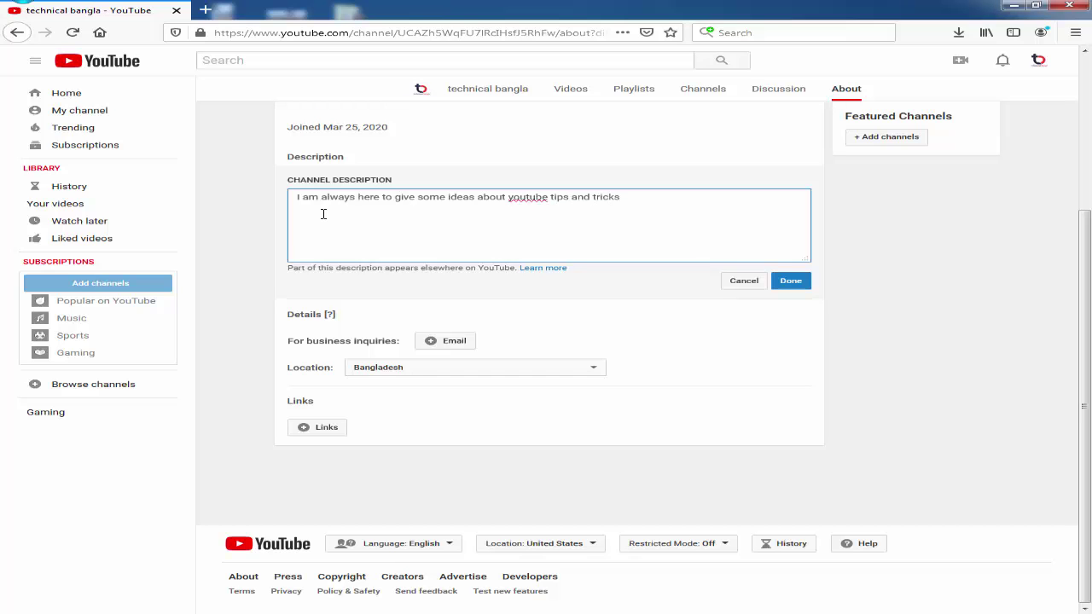
pyautogui.write('views')
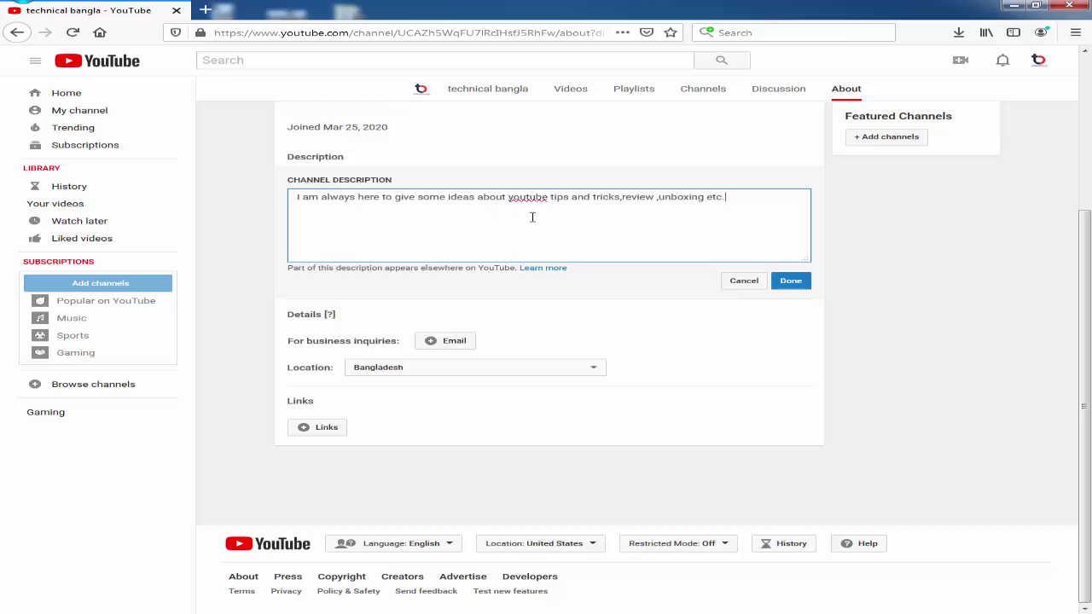
pyautogui.click(789, 284)
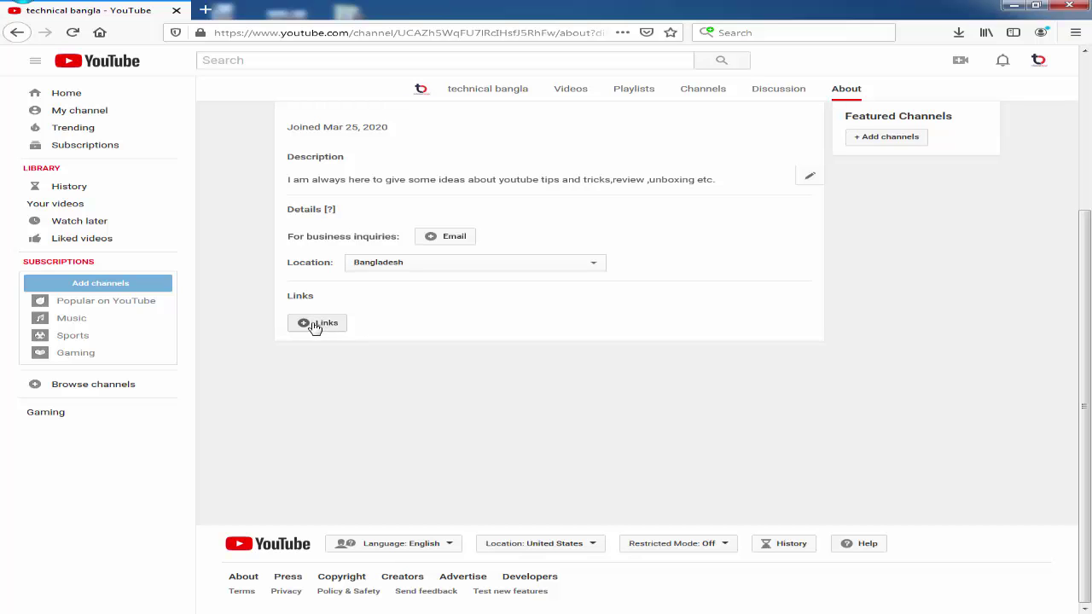
# Add a new empty custom link row in the channel's Links editor.
pyautogui.click(314, 325)
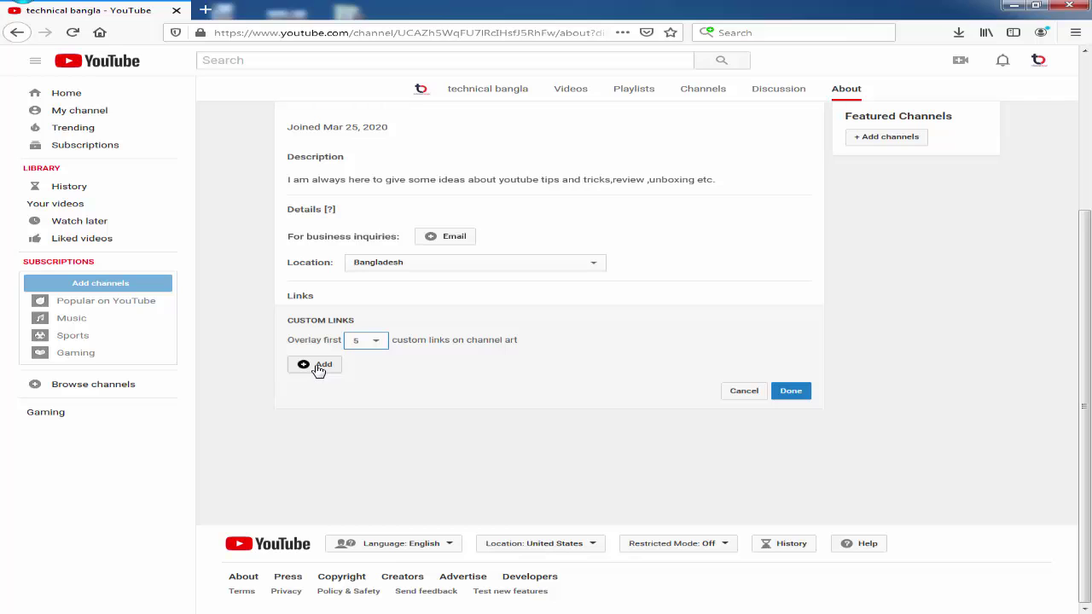
pyautogui.click(318, 369)
pyautogui.click(392, 364)
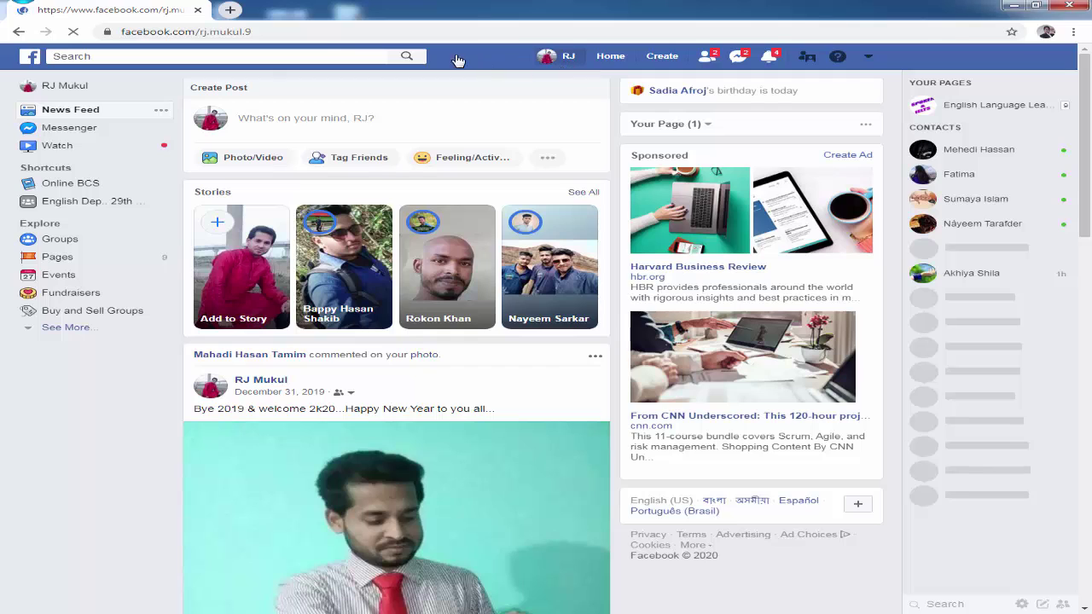
# Copy the Facebook profile URL from Chrome's address bar and minimize Chrome.
pyautogui.click(307, 32)
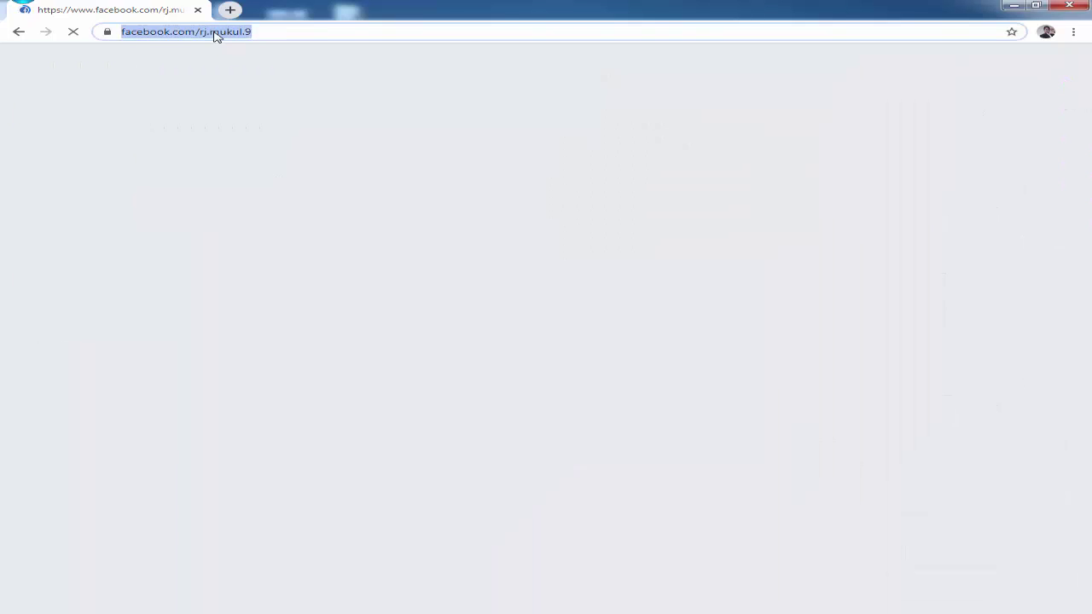
pyautogui.click(359, 36)
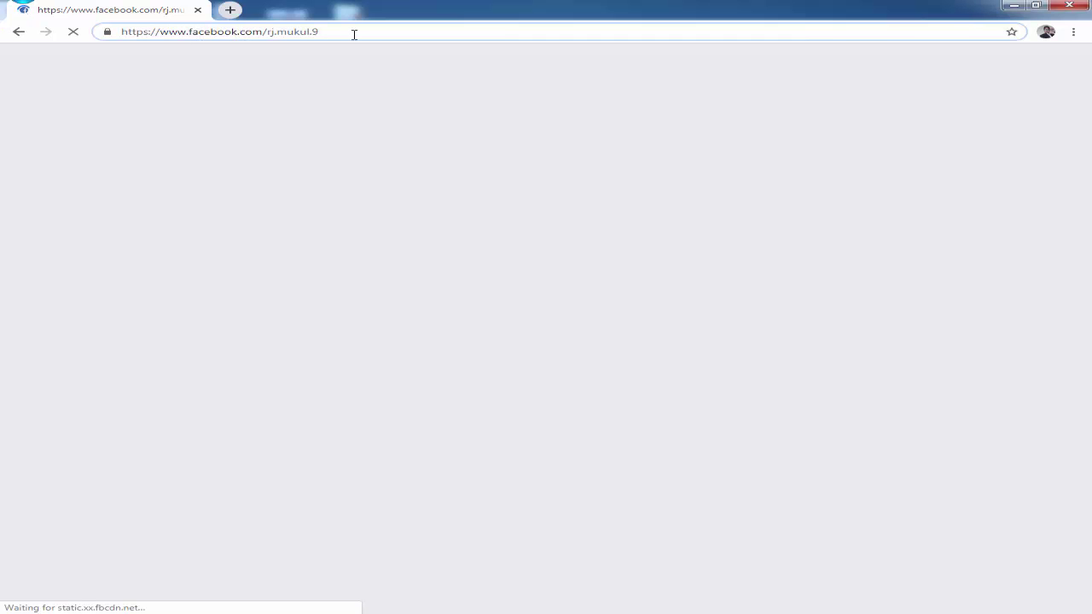
pyautogui.moveTo(253, 34); pyautogui.dragTo(107, 34)
pyautogui.rightClick(234, 36)
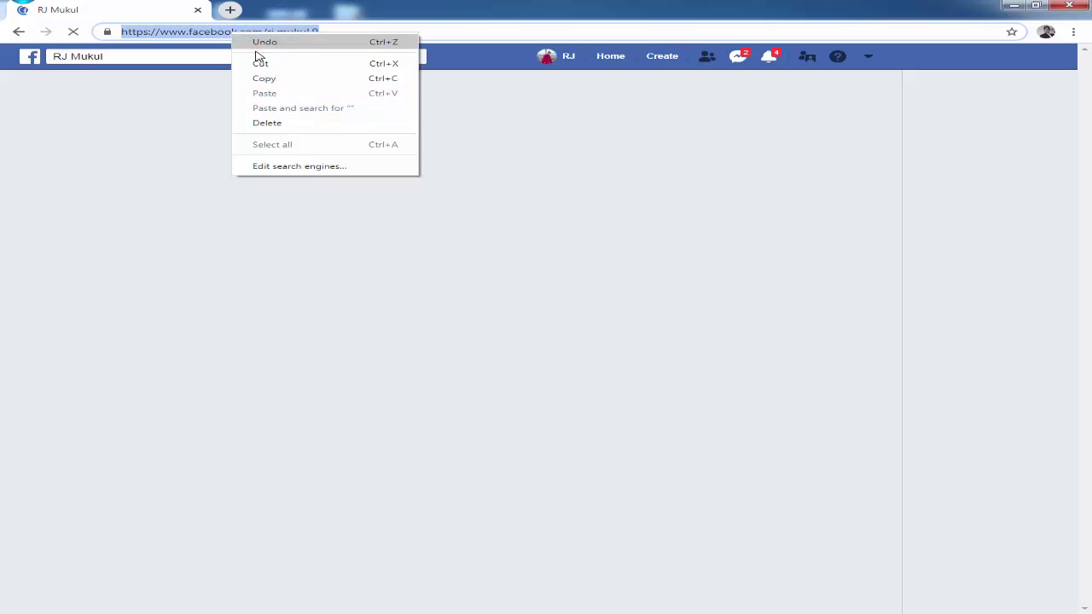
pyautogui.click(264, 81)
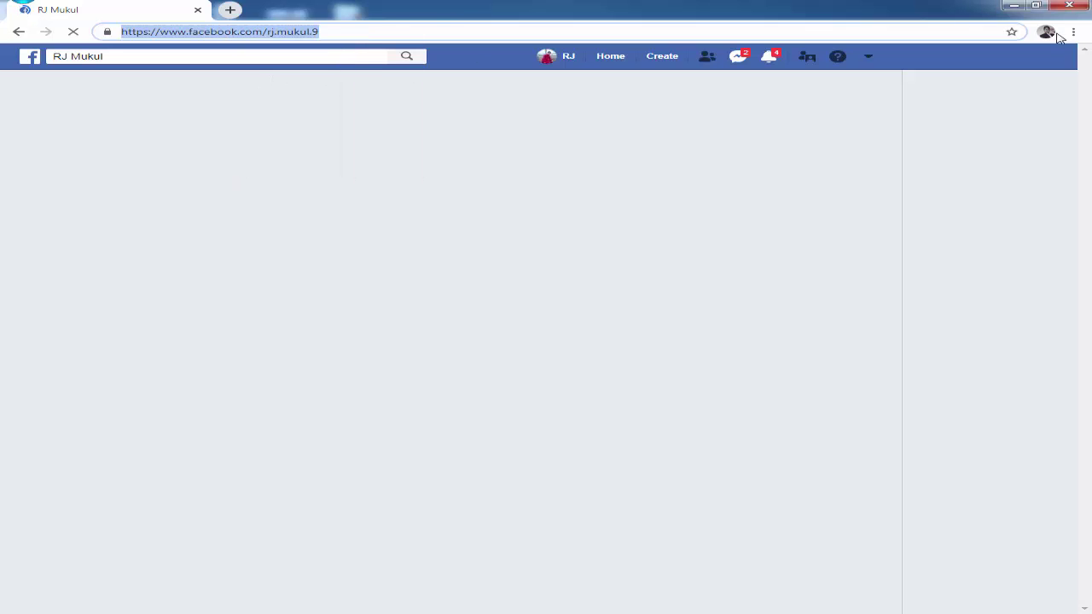
pyautogui.click(1013, 12)
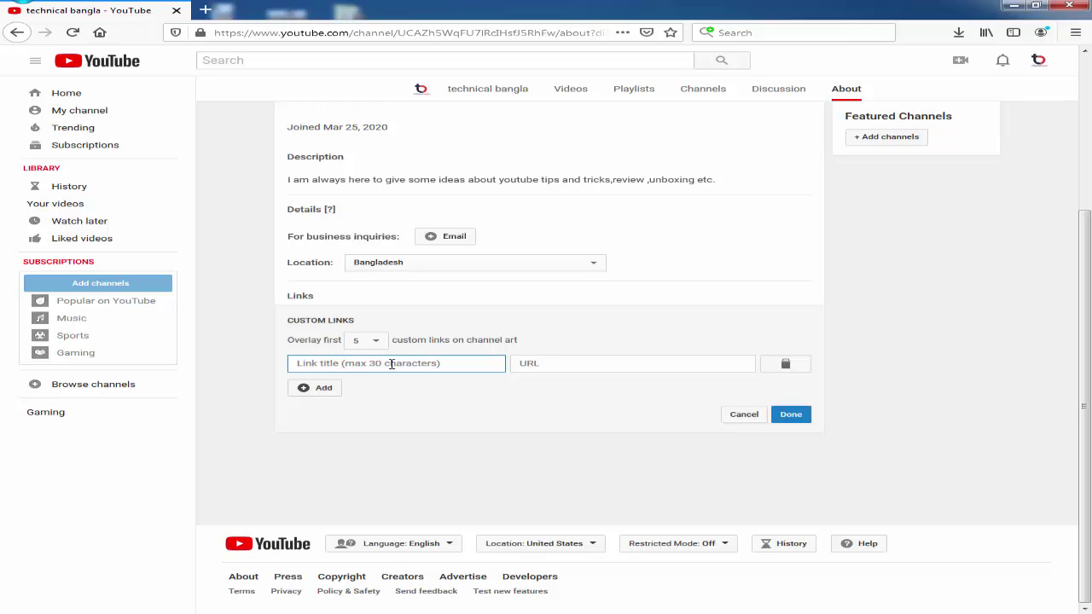
# Save a custom link titled Facebook with the pasted profile URL.
pyautogui.click(546, 364)
pyautogui.hotkey('ctrl', 'v')
pyautogui.click(445, 364)
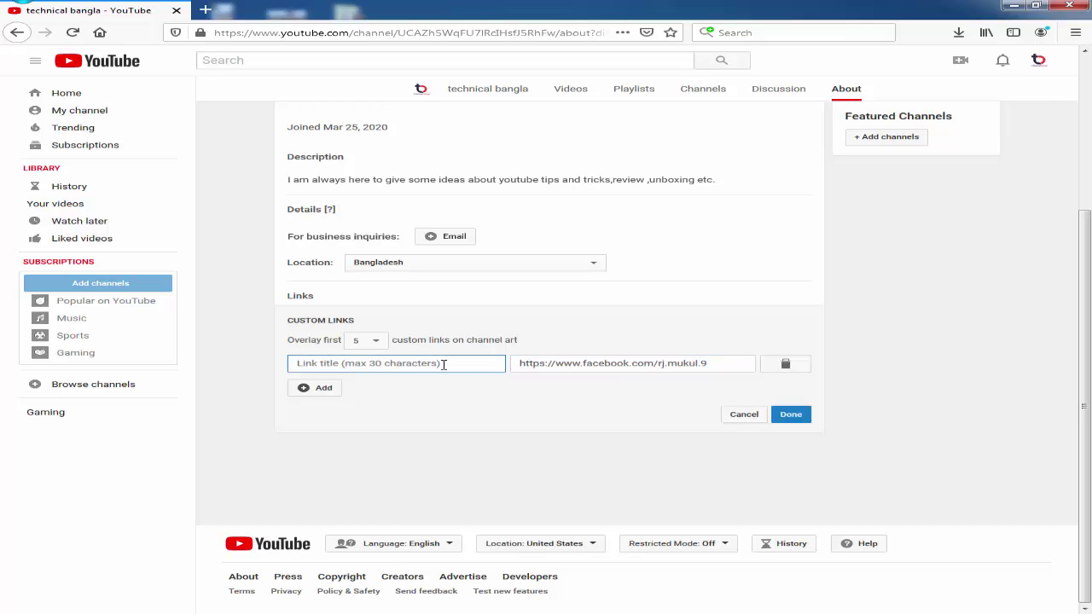
pyautogui.write('Fa')
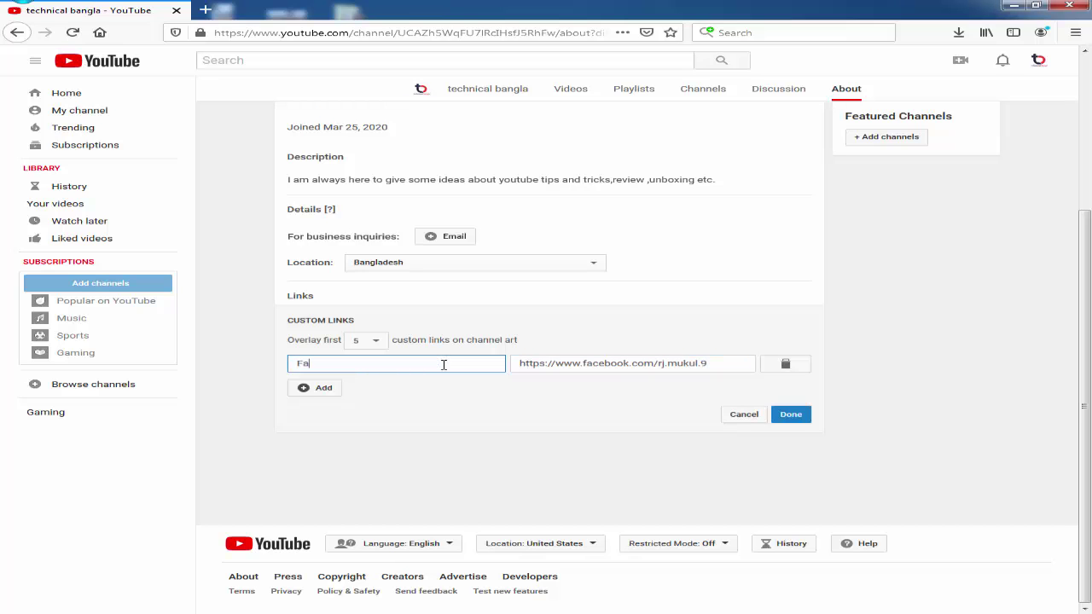
pyautogui.write('cebook')
pyautogui.click(792, 415)
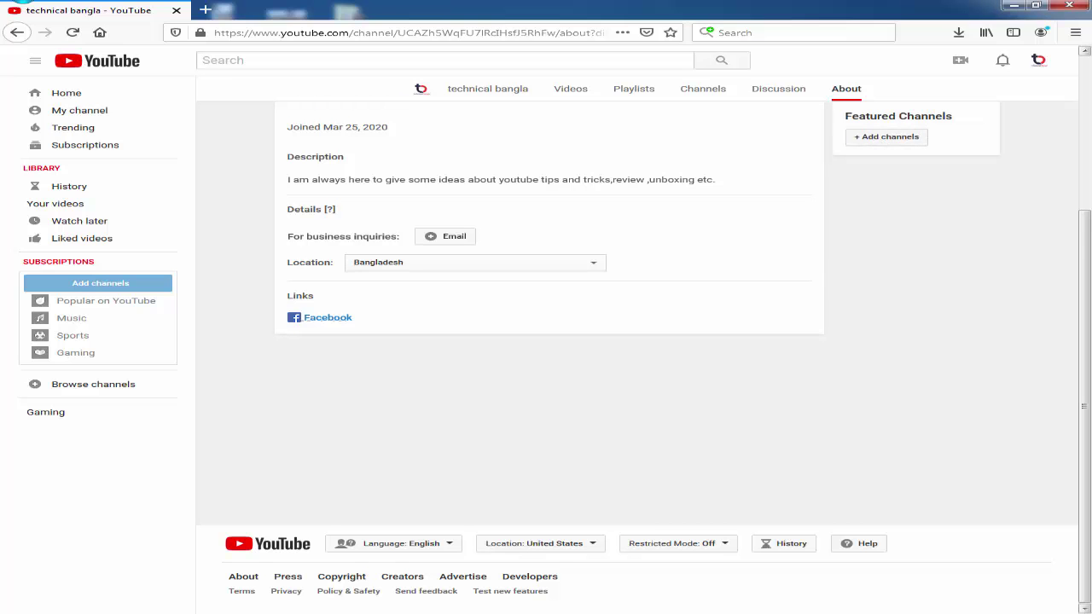
# Test the Facebook link on the channel banner, then close the opened tab.
pyautogui.moveTo(1088, 241); pyautogui.dragTo(1088, 202)
pyautogui.scroll(3, 1088, 202)
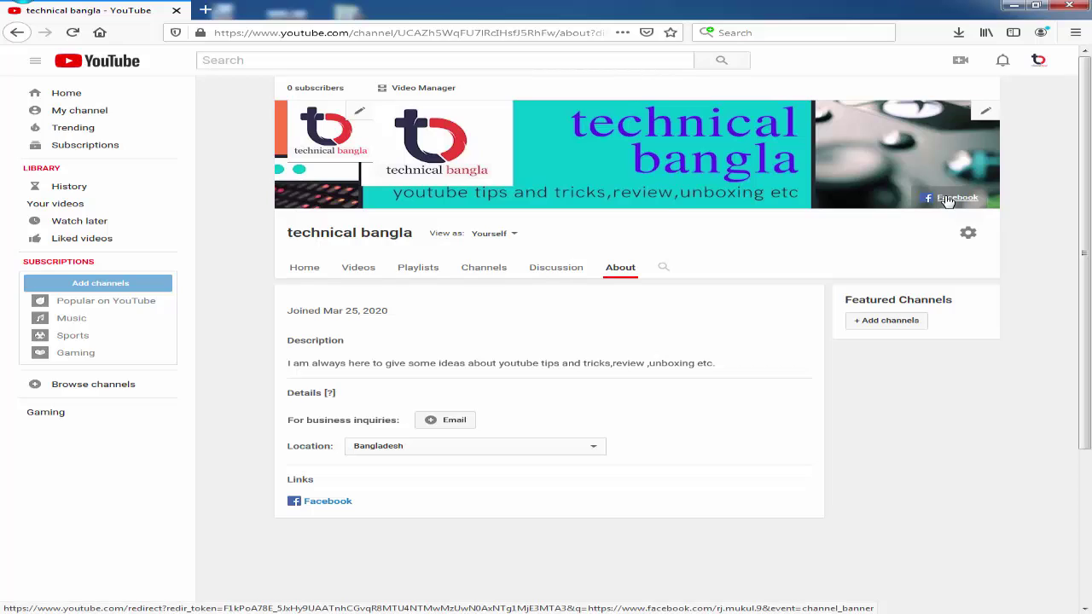
pyautogui.click(939, 208)
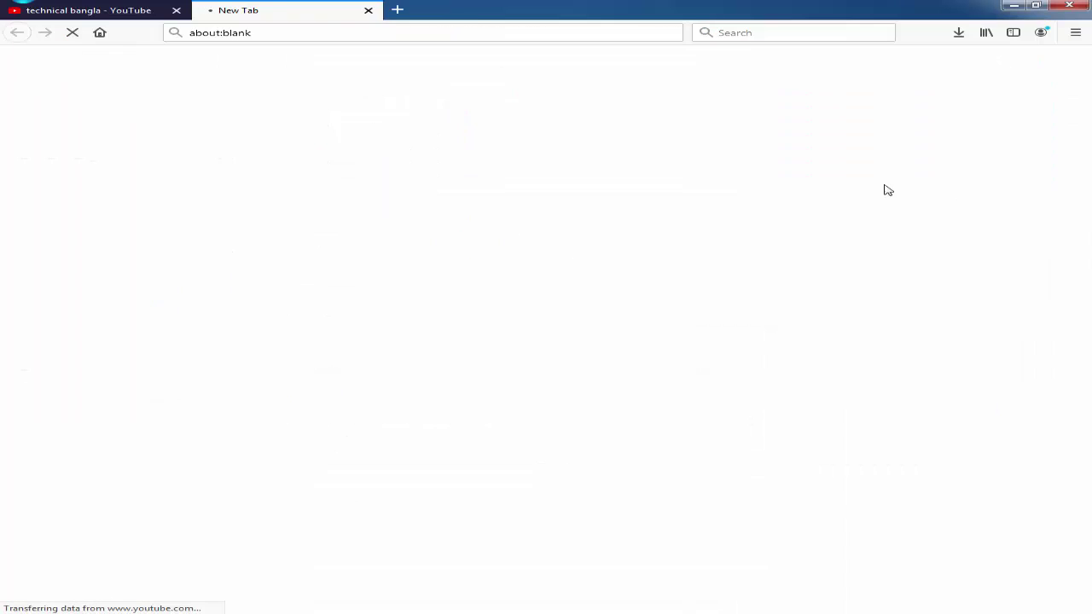
pyautogui.click(370, 11)
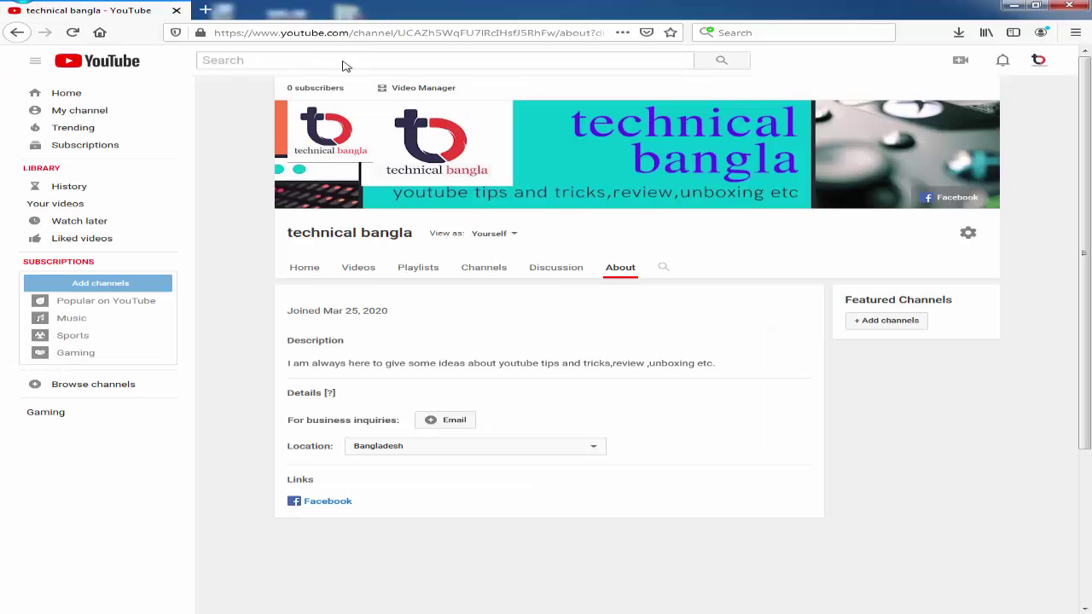